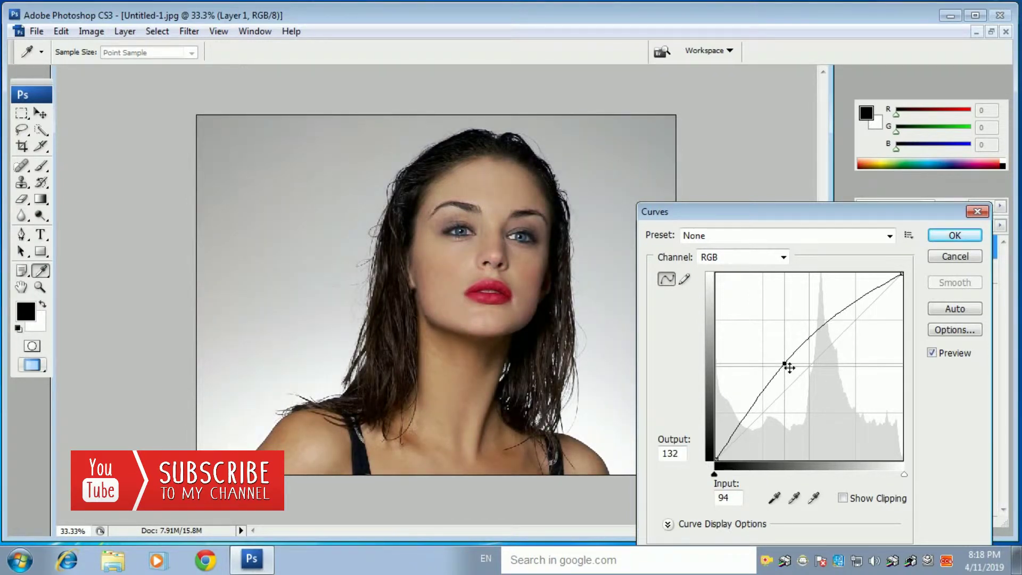
# Apply the curve with input 94 and output 132 to Layer 1 and set its midtone color balance to +13, 0, -2.
pyautogui.click(954, 235)
pyautogui.press('b')
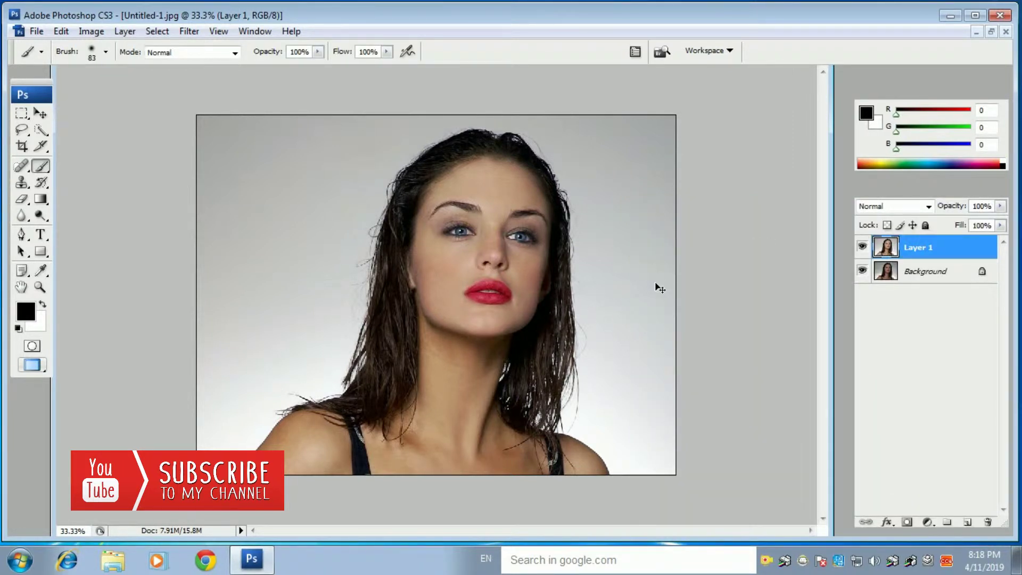
pyautogui.hotkey('ctrl', 'b')
pyautogui.moveTo(440, 132); pyautogui.dragTo(655, 274)
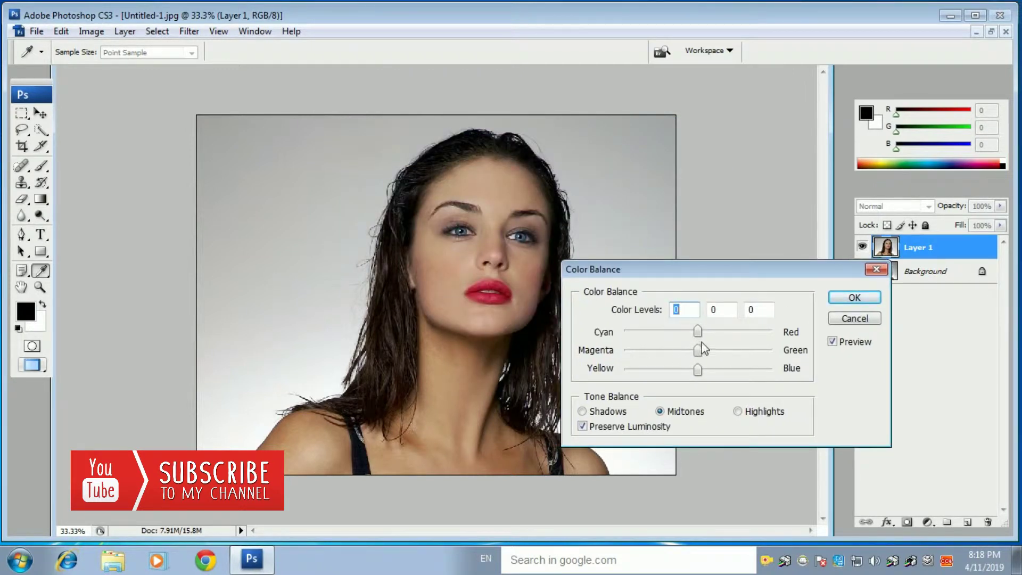
pyautogui.click(708, 331)
pyautogui.moveTo(697, 371); pyautogui.dragTo(696, 373)
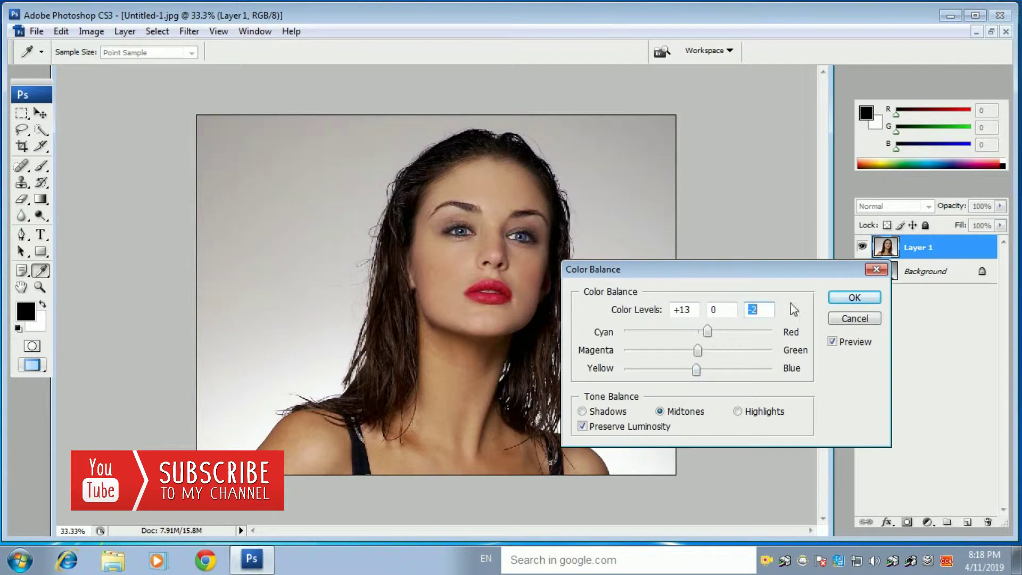
pyautogui.click(834, 299)
pyautogui.press('b')
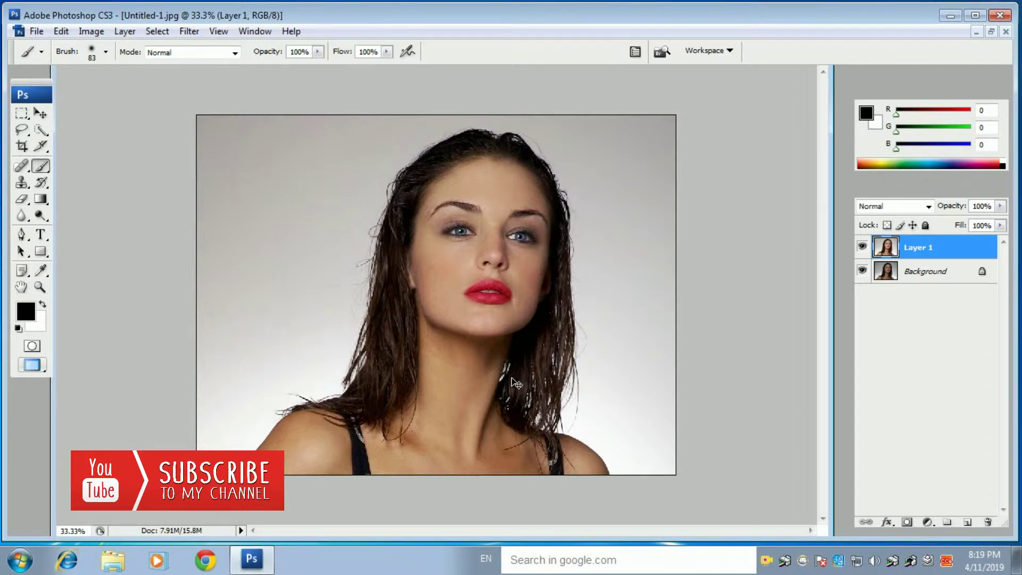
# Brighten Layer 1 slightly with a curve point at input 120, output 129, and duplicate the layer twice.
pyautogui.hotkey('ctrl', 'm')
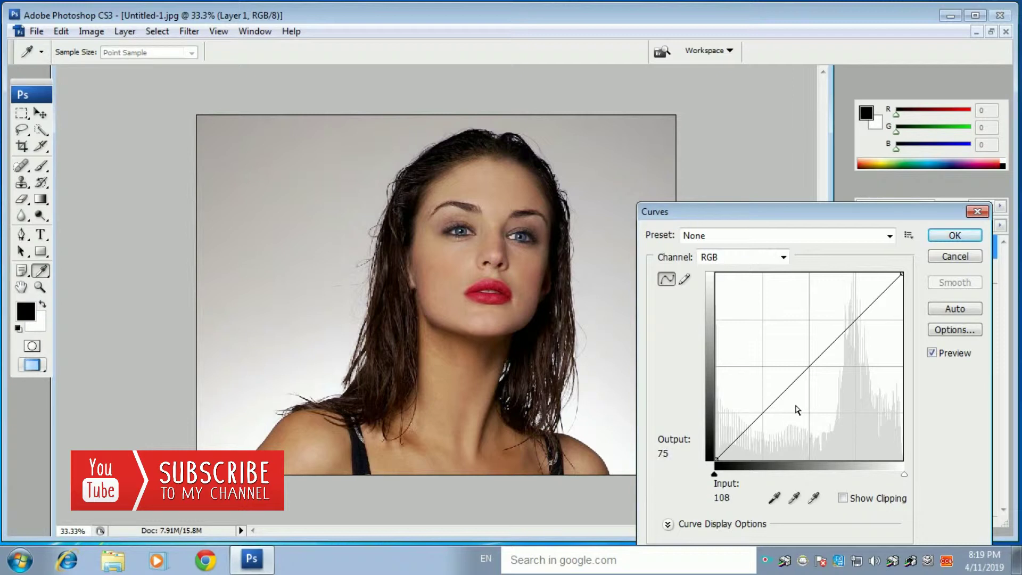
pyautogui.click(805, 367)
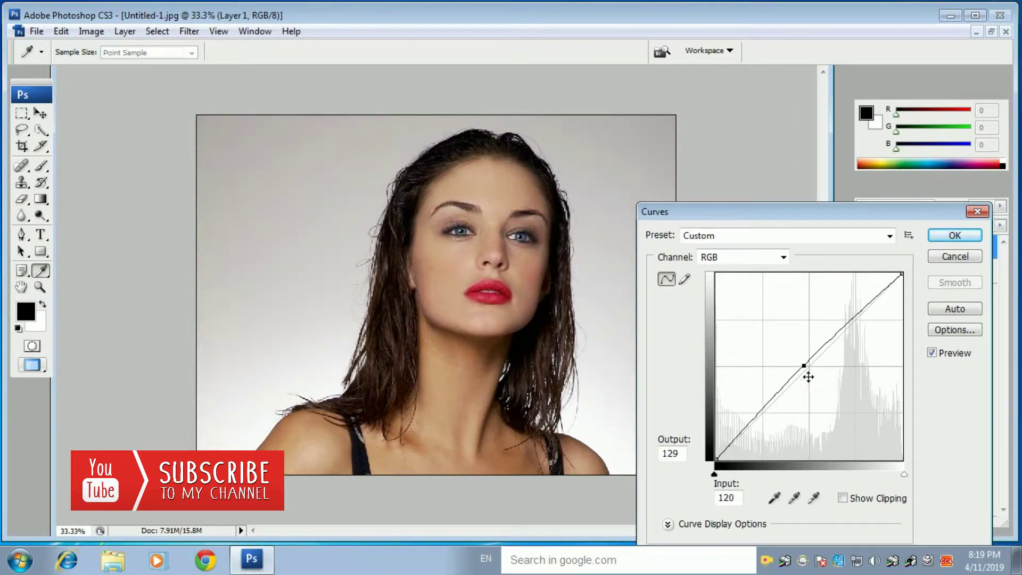
pyautogui.click(953, 237)
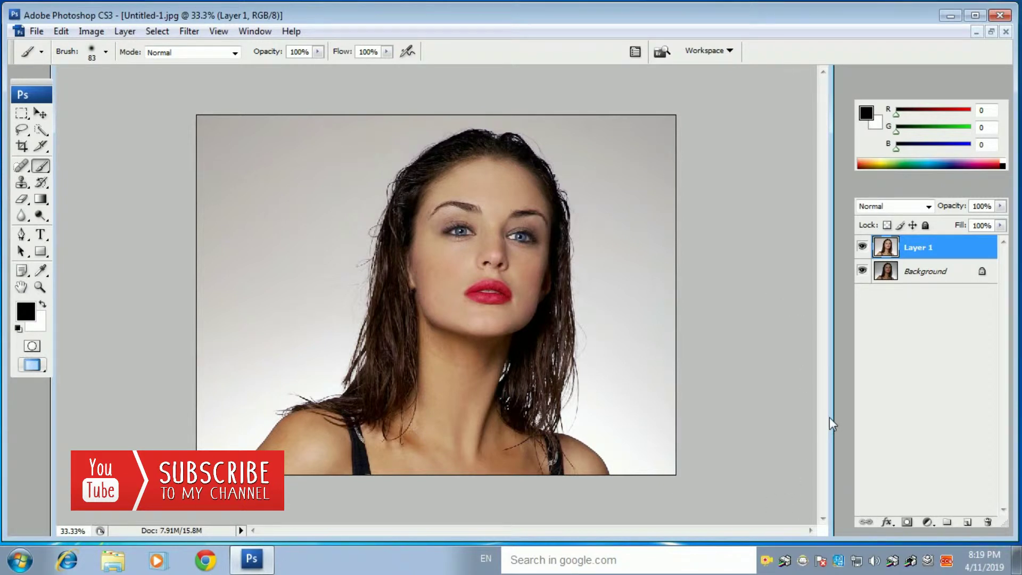
pyautogui.hotkey('ctrl', 'j')
pyautogui.hotkey('ctrl', 'j')
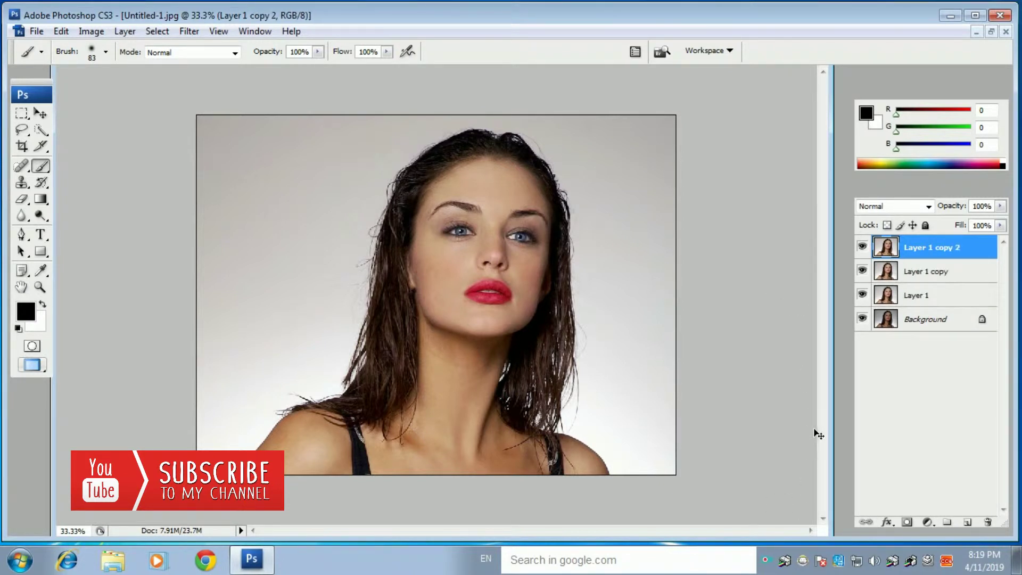
# Try a Gaussian Blur with a 7.6-pixel radius on Layer 1 copy 2 and undo it.
pyautogui.click(189, 31)
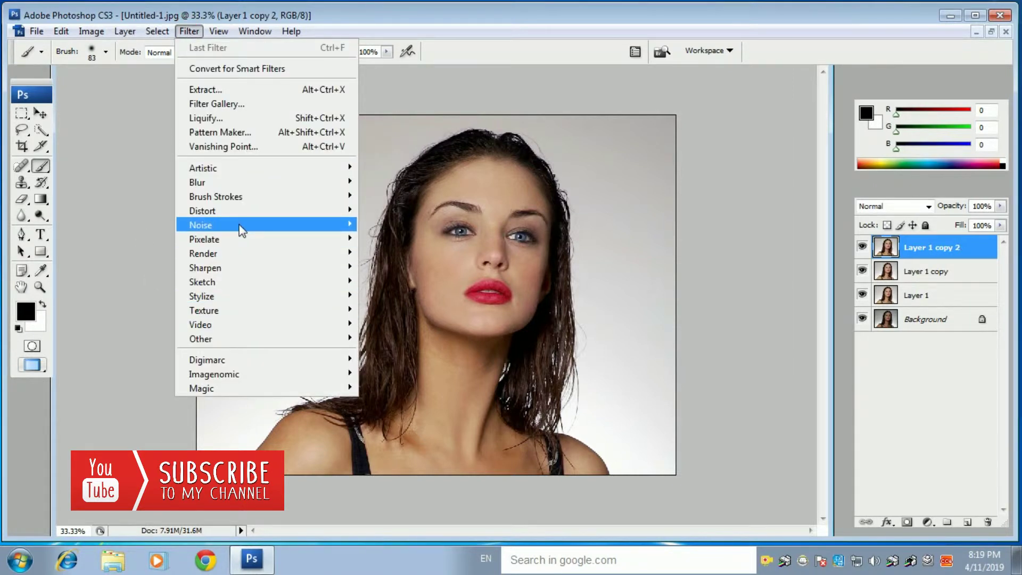
pyautogui.moveTo(288, 225)
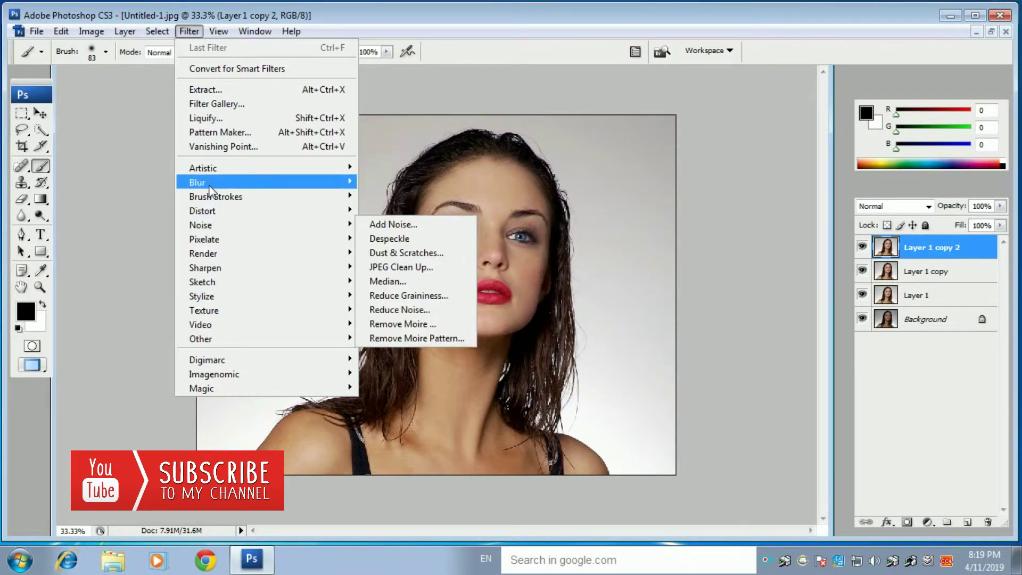
pyautogui.moveTo(211, 183)
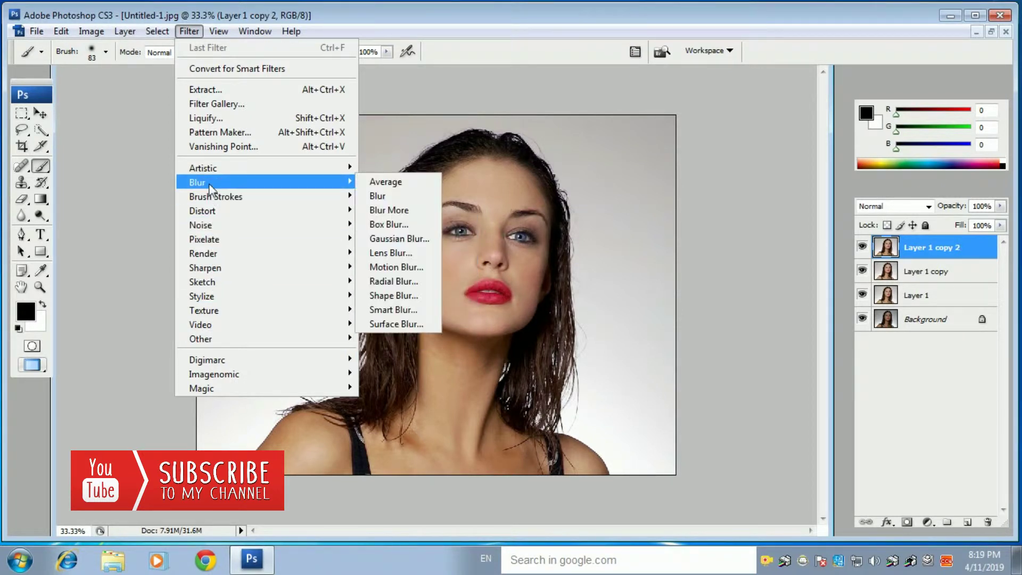
pyautogui.click(418, 239)
pyautogui.moveTo(503, 112); pyautogui.dragTo(666, 180)
pyautogui.click(617, 403)
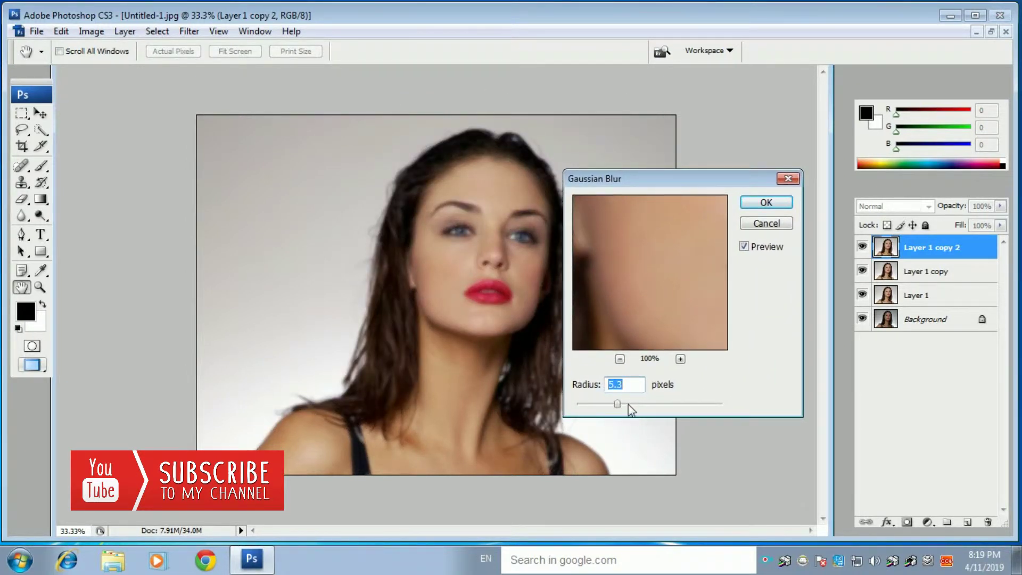
pyautogui.click(627, 403)
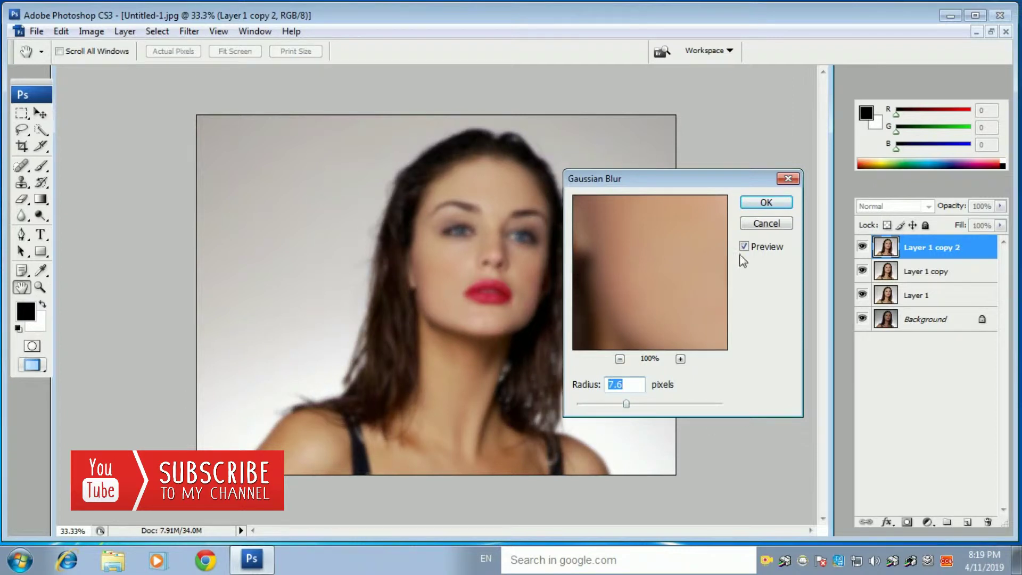
pyautogui.click(765, 203)
pyautogui.press('b')
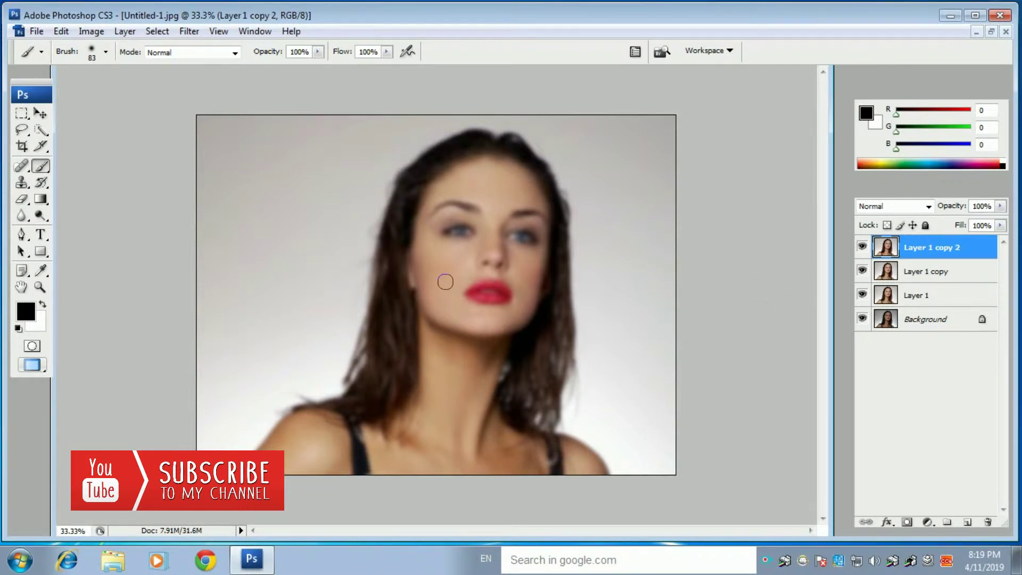
pyautogui.hotkey('ctrl', 'z')
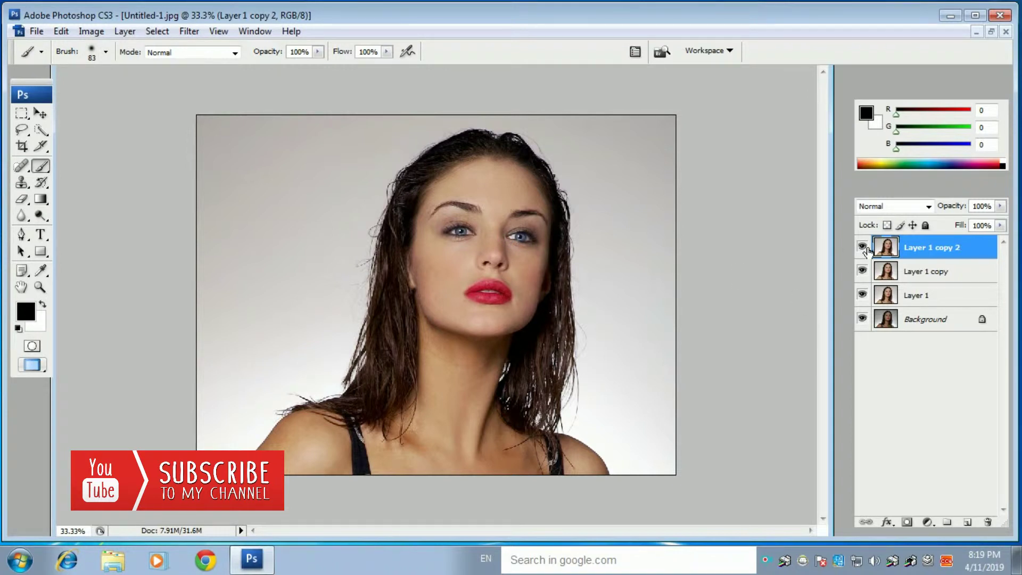
# Hide Layer 1 copy 2 and apply a Gaussian Blur with a 7.6-pixel radius to Layer 1 copy.
pyautogui.click(863, 248)
pyautogui.click(923, 274)
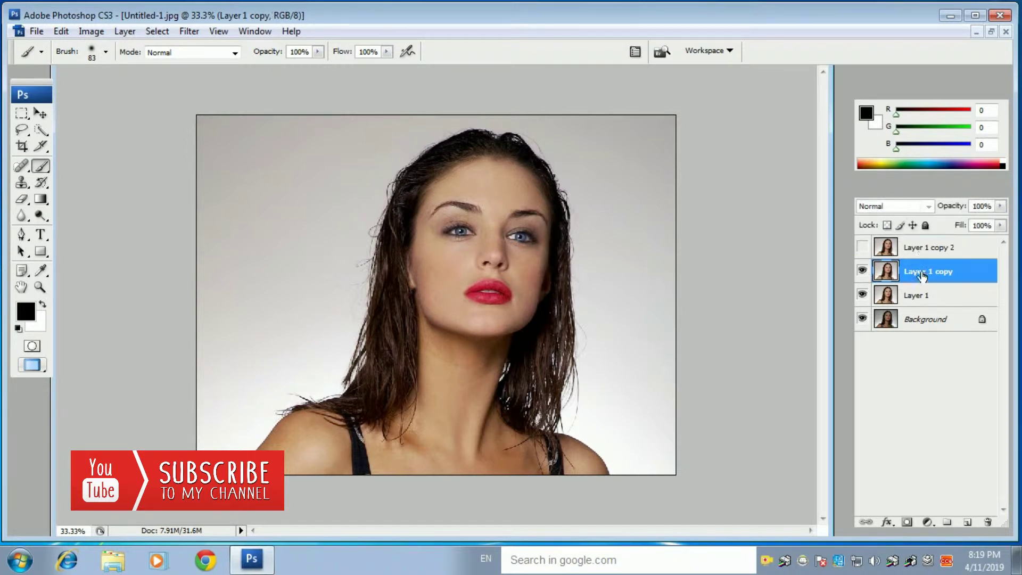
pyautogui.click(189, 31)
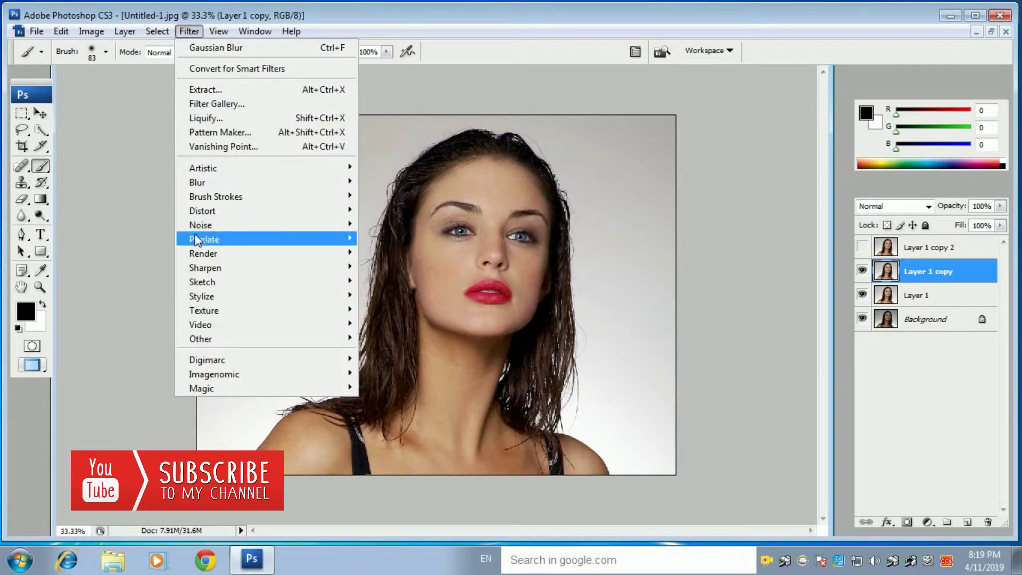
pyautogui.moveTo(264, 181)
pyautogui.click(416, 243)
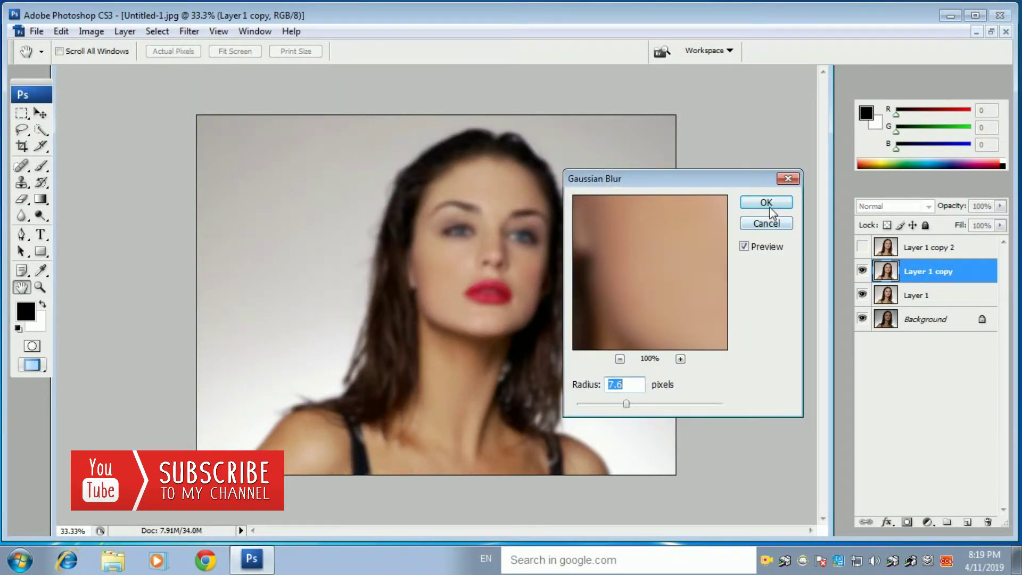
pyautogui.click(766, 203)
pyautogui.press('b')
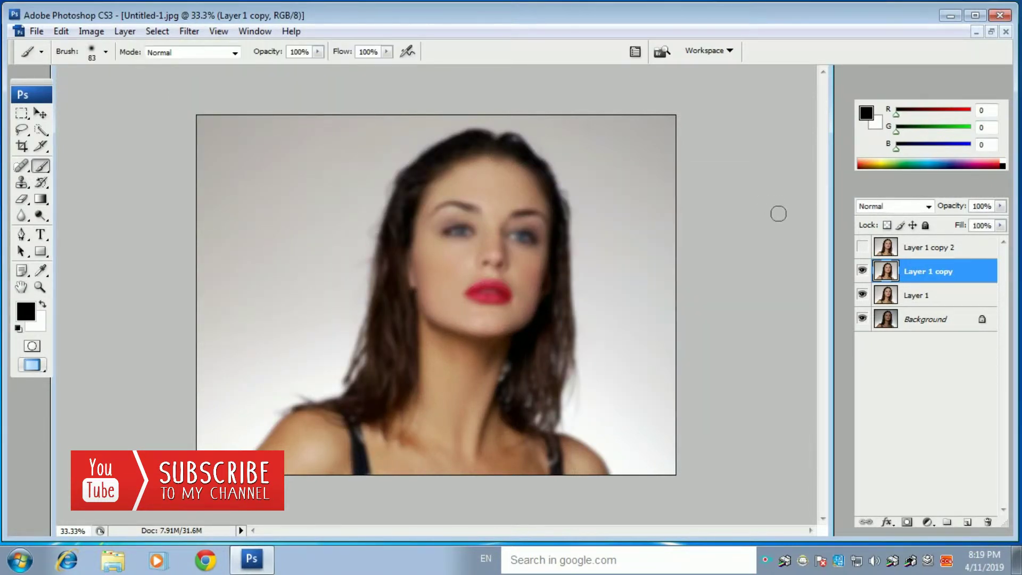
# Show Layer 1 copy 2 again, apply a High Pass filter with a 0.7-pixel radius to it and set its blend mode to Vivid Light.
pyautogui.click(868, 247)
pyautogui.click(932, 247)
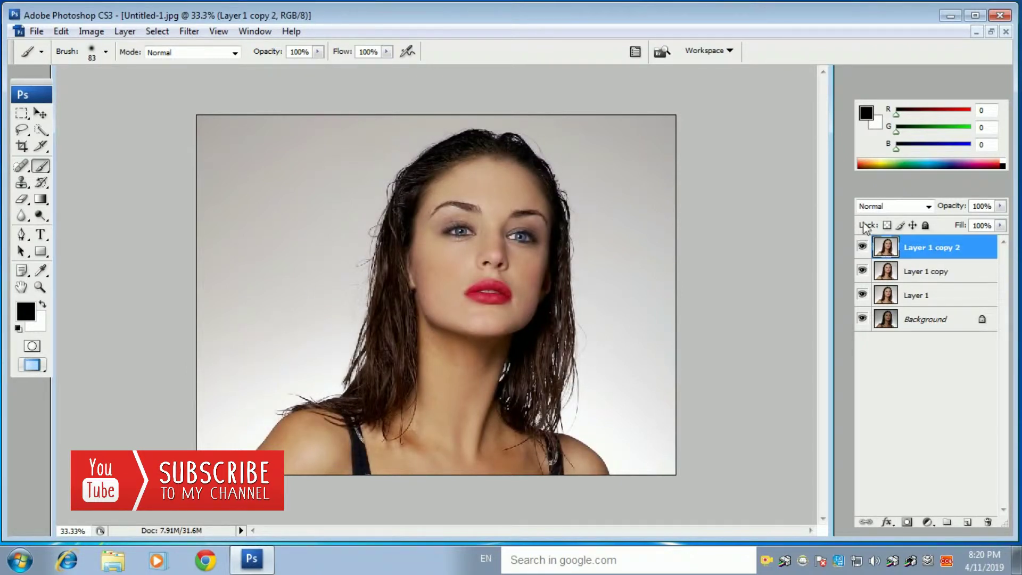
pyautogui.click(188, 33)
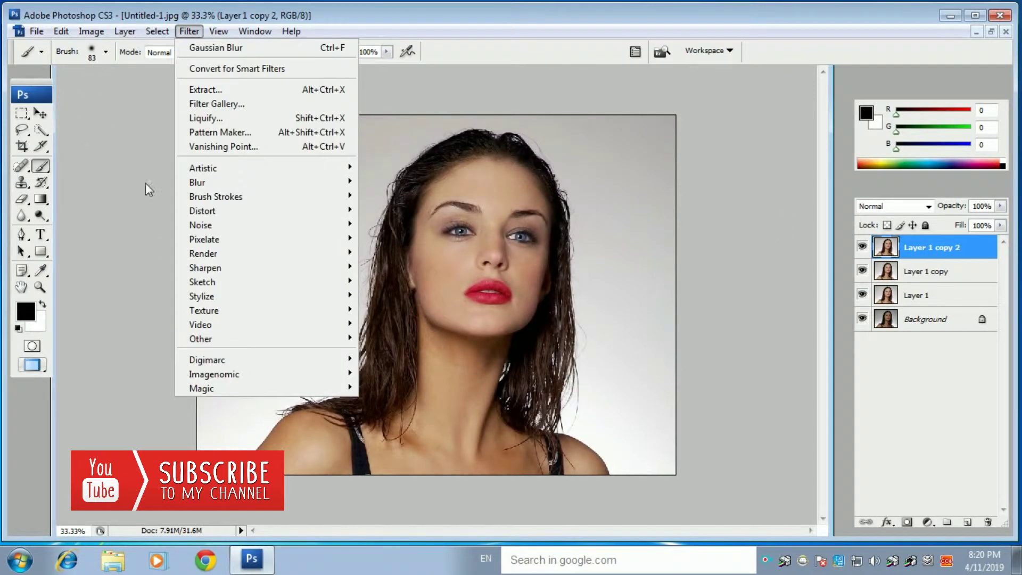
pyautogui.moveTo(211, 329)
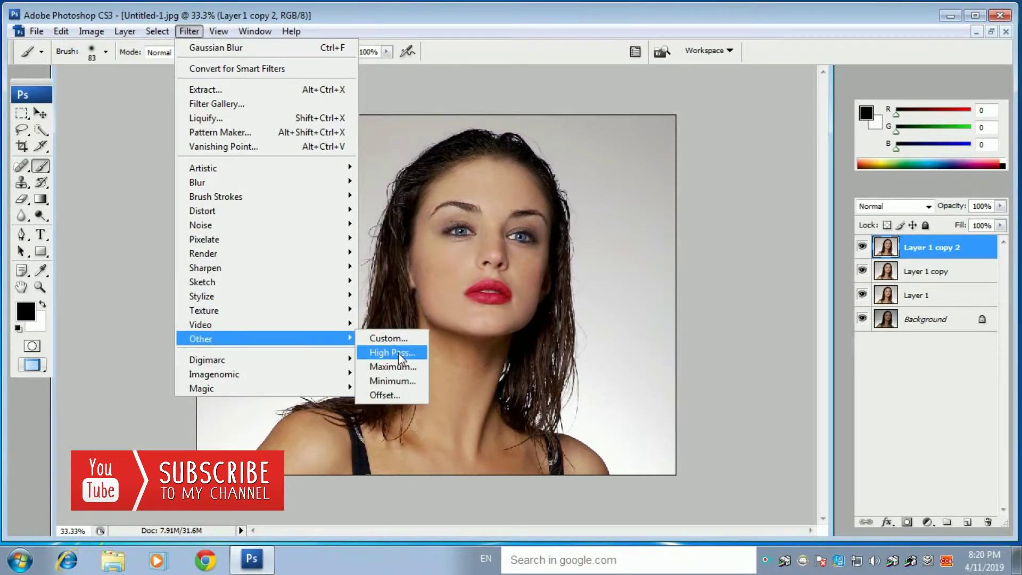
pyautogui.click(398, 353)
pyautogui.moveTo(450, 108); pyautogui.dragTo(638, 187)
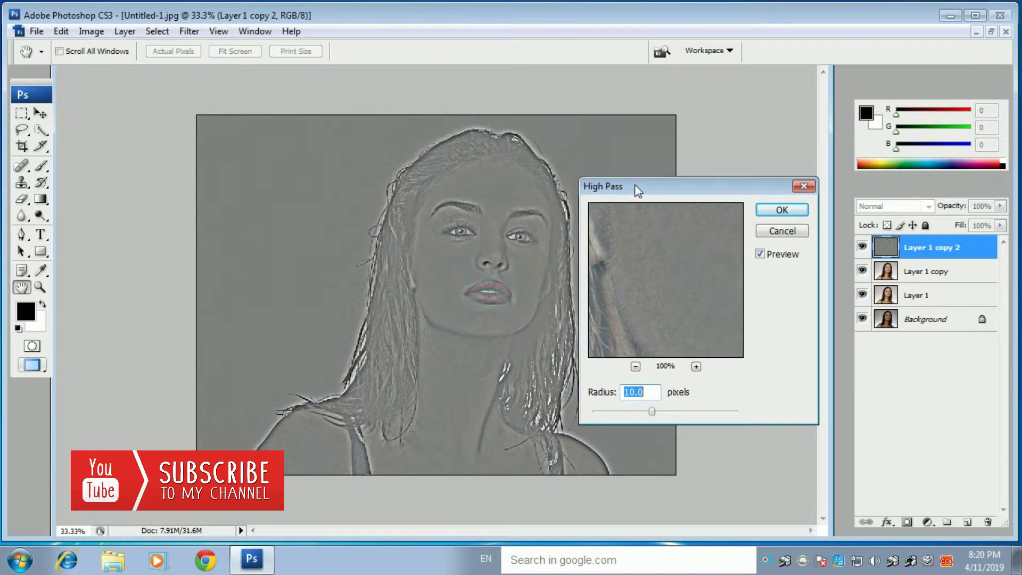
pyautogui.click(598, 412)
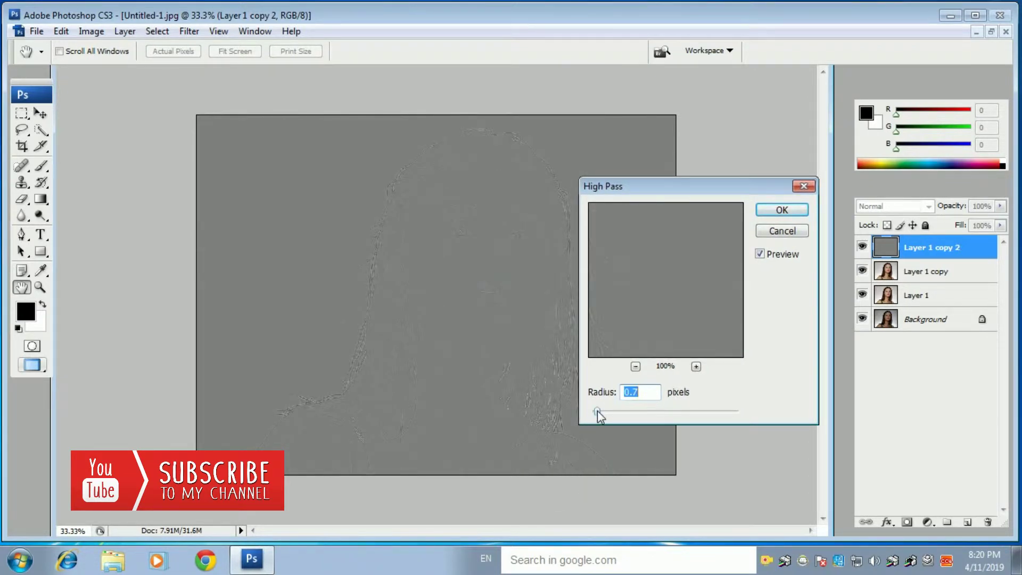
pyautogui.click(781, 209)
pyautogui.press('b')
pyautogui.click(915, 206)
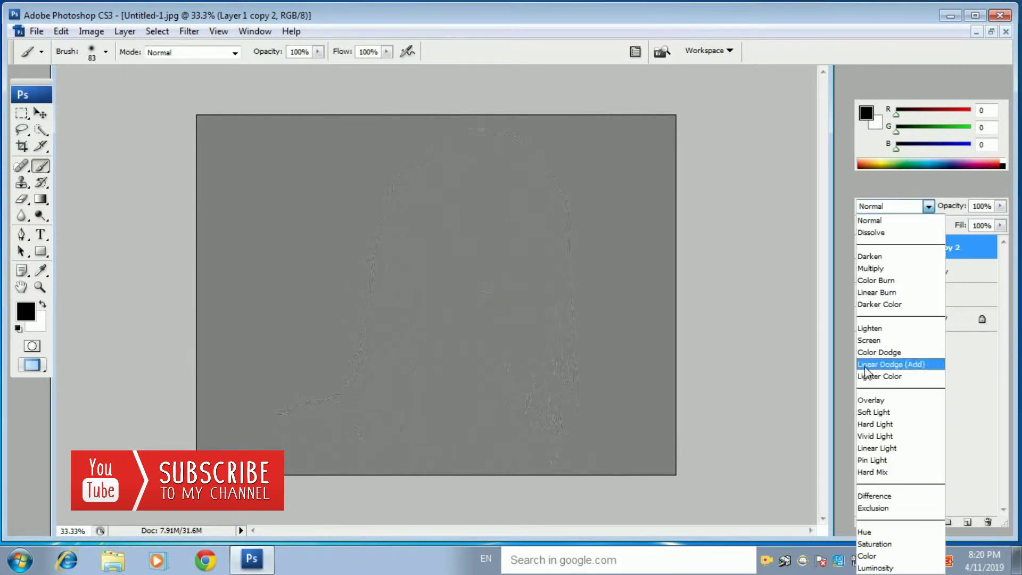
pyautogui.click(903, 436)
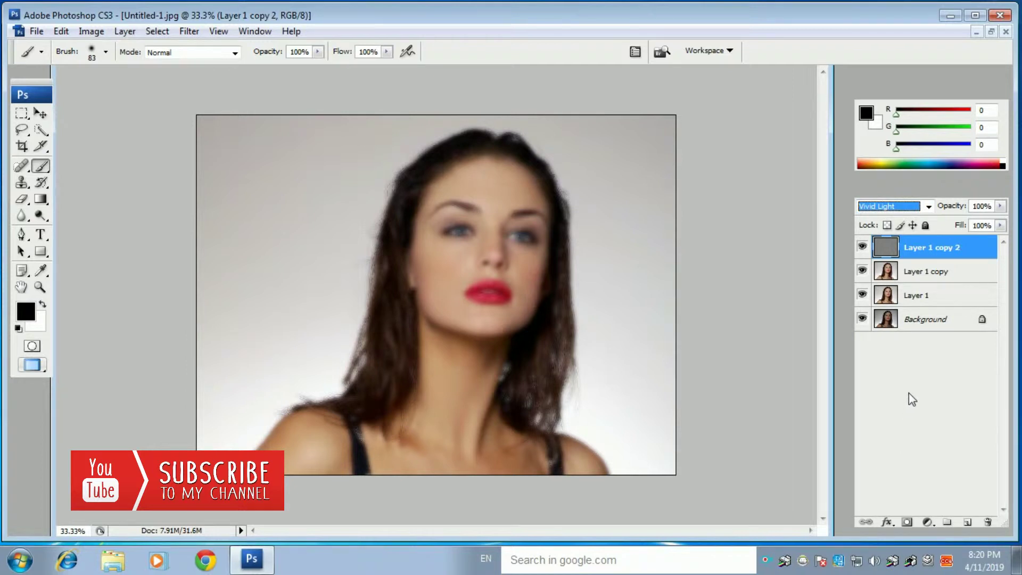
# Add a layer mask to the blurred Layer 1 copy and invert the mask to black.
pyautogui.click(929, 271)
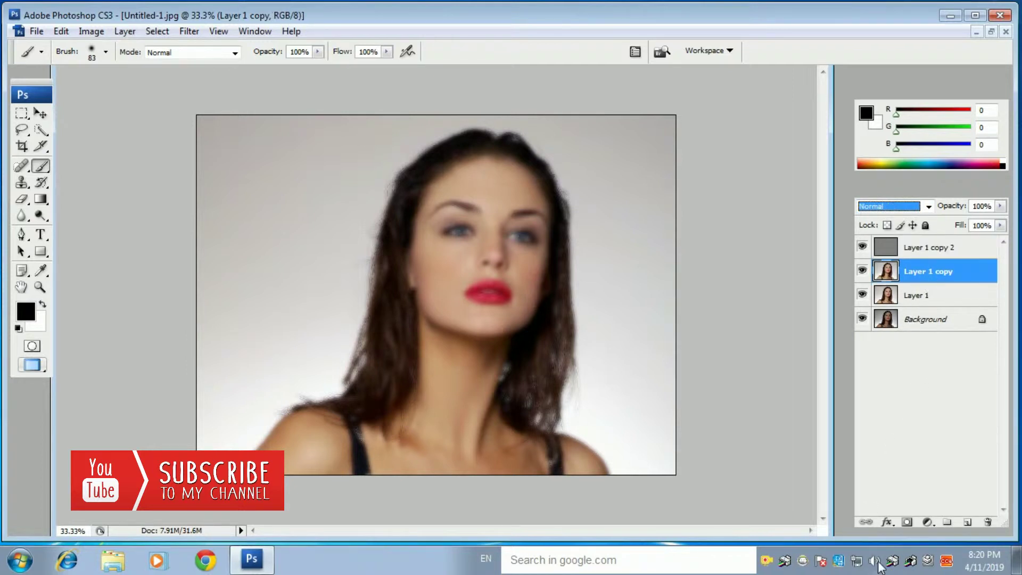
pyautogui.click(907, 522)
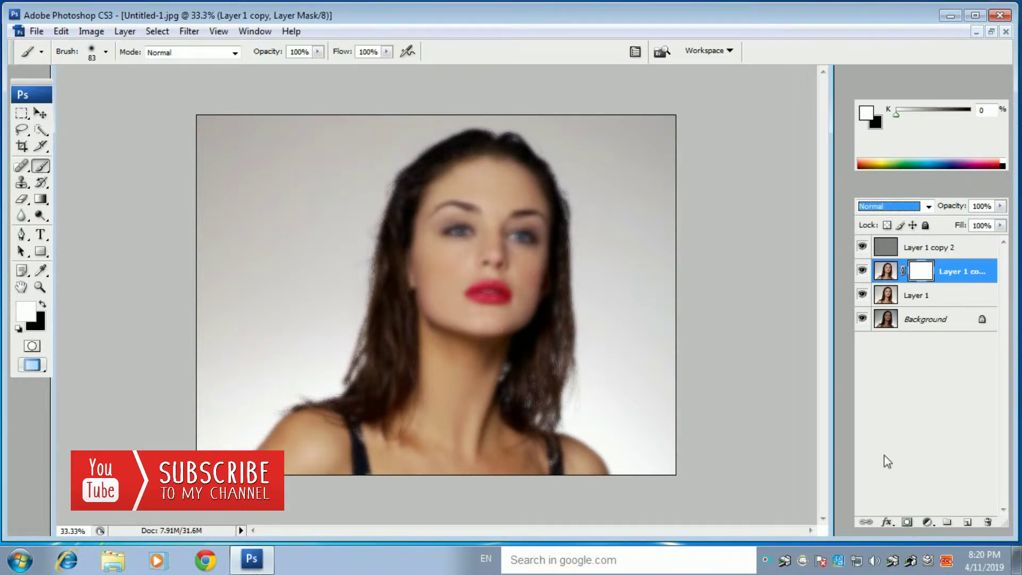
pyautogui.hotkey('ctrl', 'i')
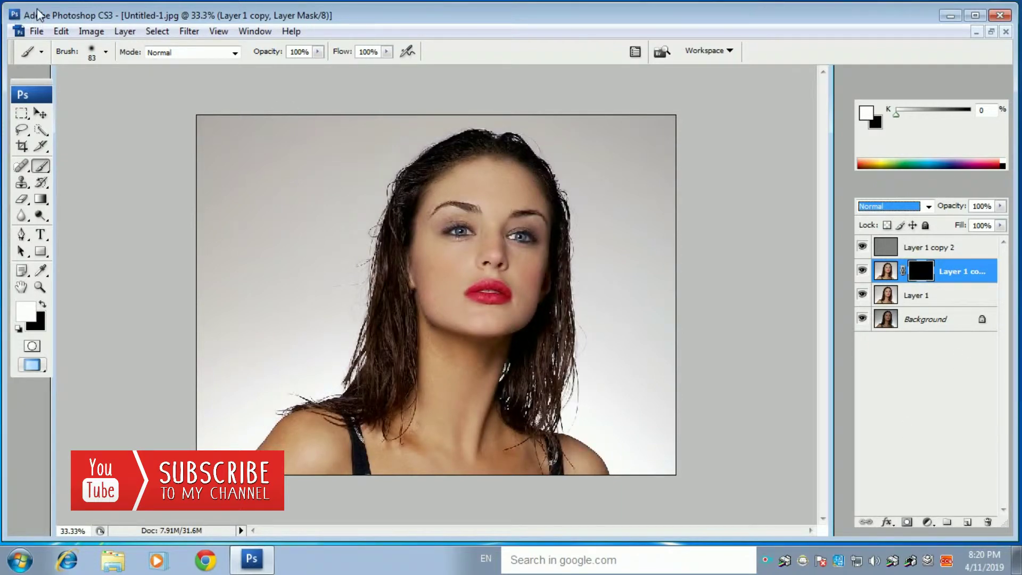
# Set the brush to a soft round 45 px tip with 65% opacity and 72% flow.
pyautogui.hotkey('ctrl', '+')
pyautogui.hotkey('ctrl', '+')
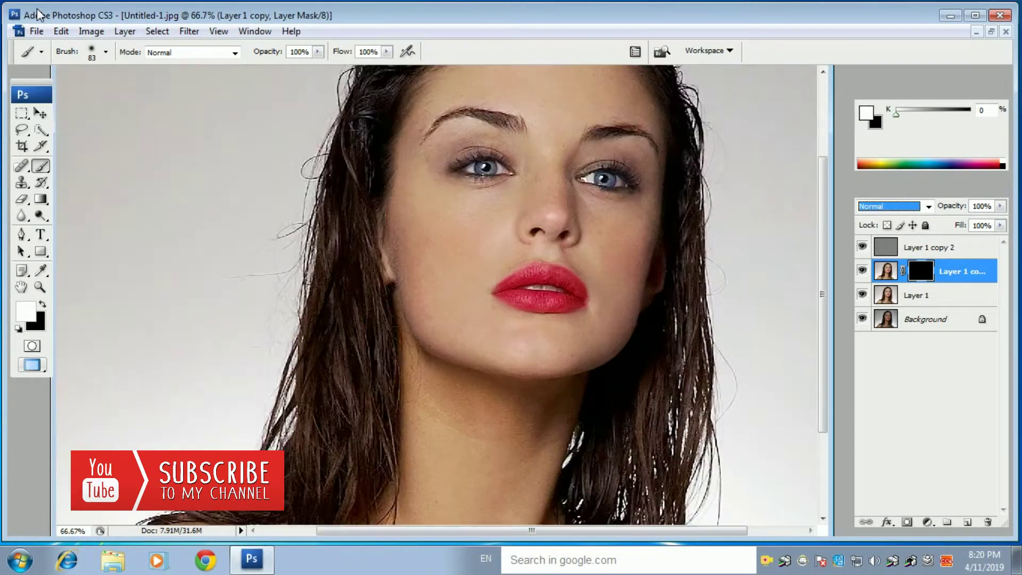
pyautogui.hotkey('ctrl', '+')
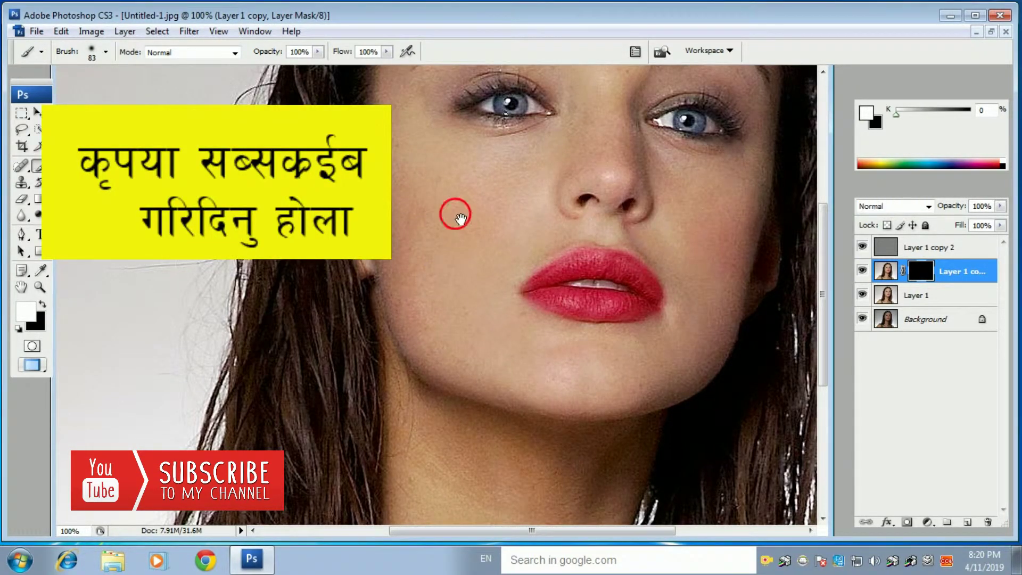
pyautogui.moveTo(456, 212); pyautogui.dragTo(447, 338)
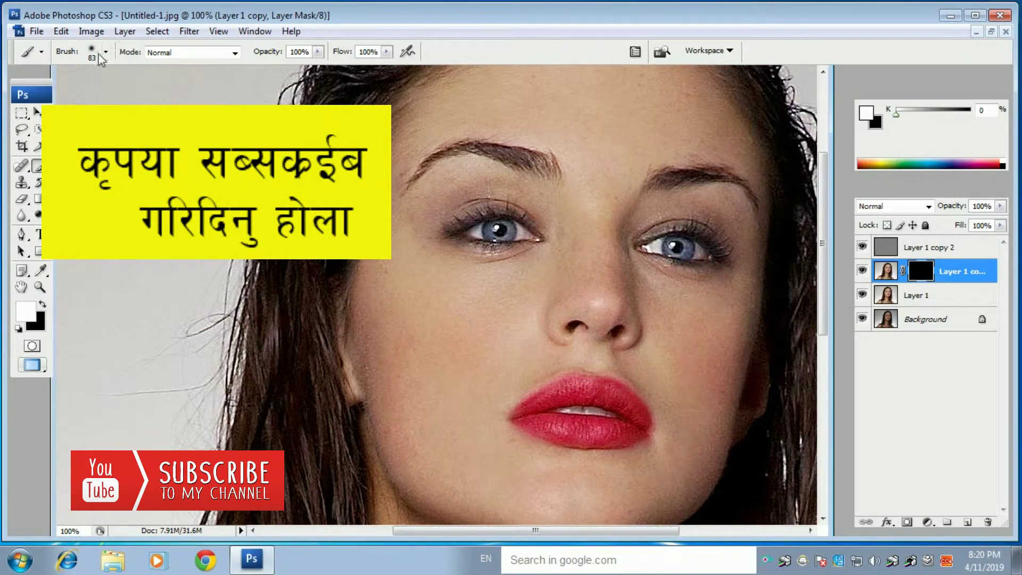
pyautogui.click(93, 53)
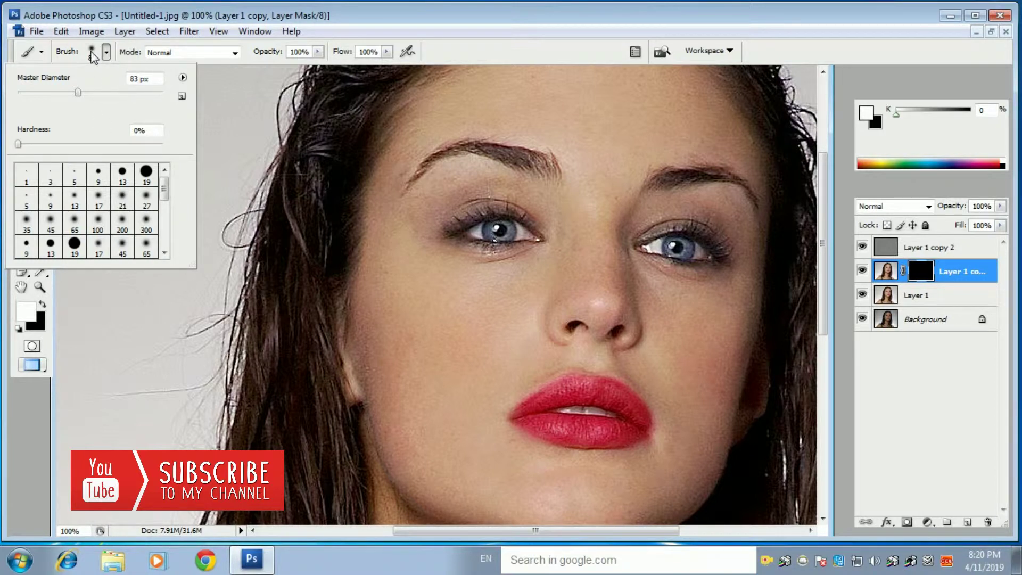
pyautogui.click(150, 199)
pyautogui.click(230, 129)
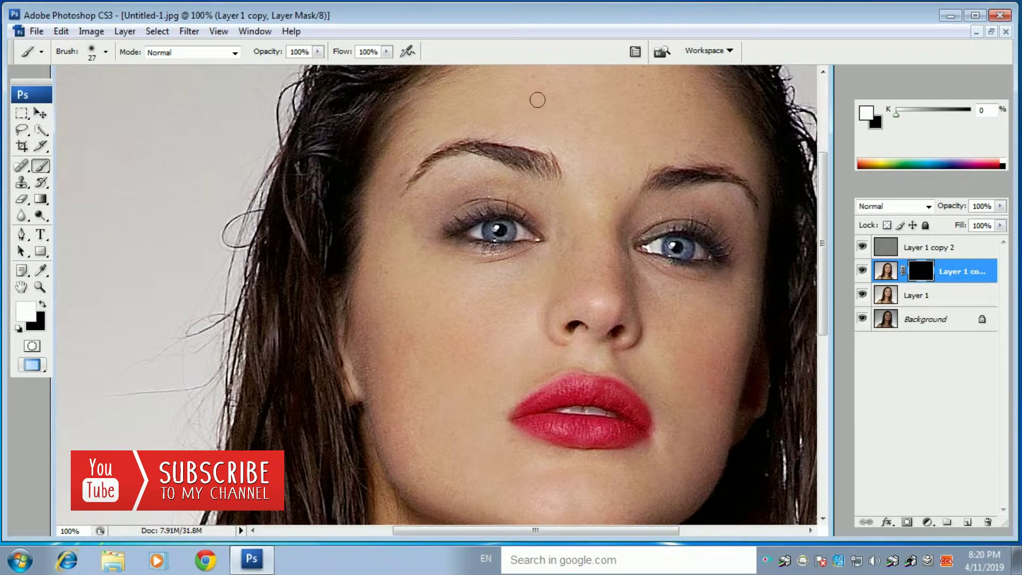
pyautogui.press(']')
pyautogui.moveTo(589, 155); pyautogui.dragTo(599, 265)
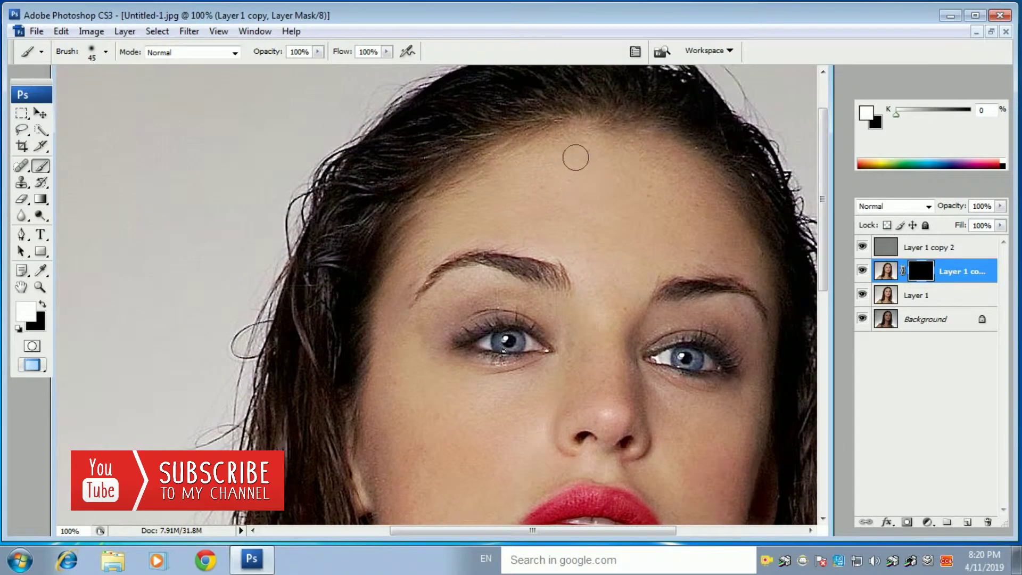
pyautogui.click(317, 53)
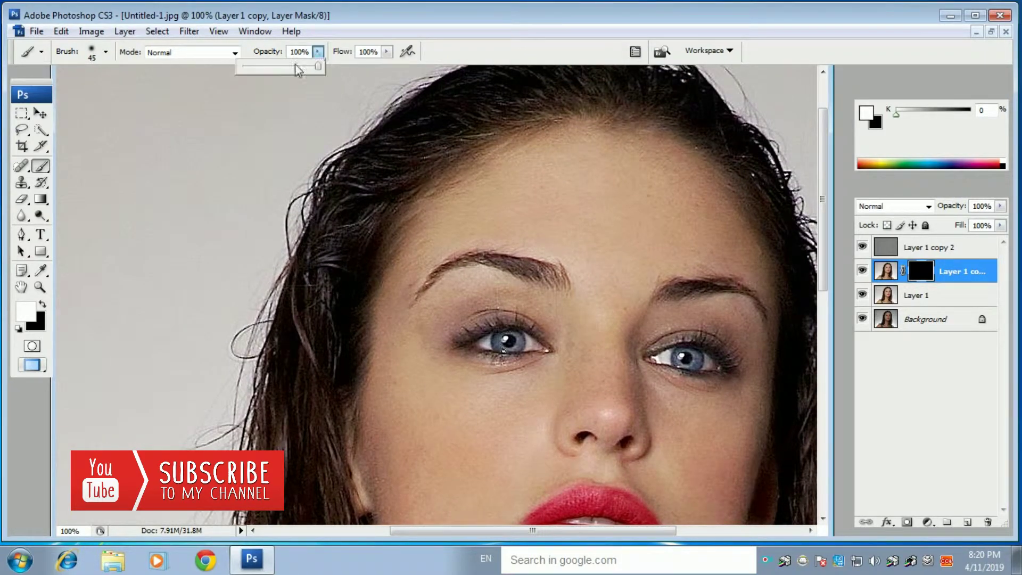
pyautogui.click(292, 68)
pyautogui.click(387, 52)
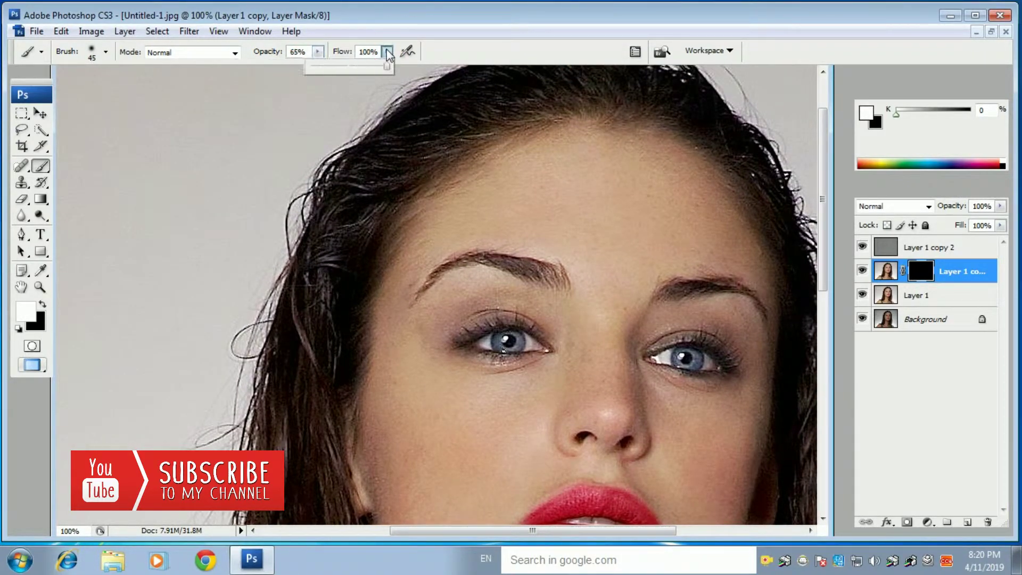
pyautogui.moveTo(365, 66); pyautogui.dragTo(367, 66)
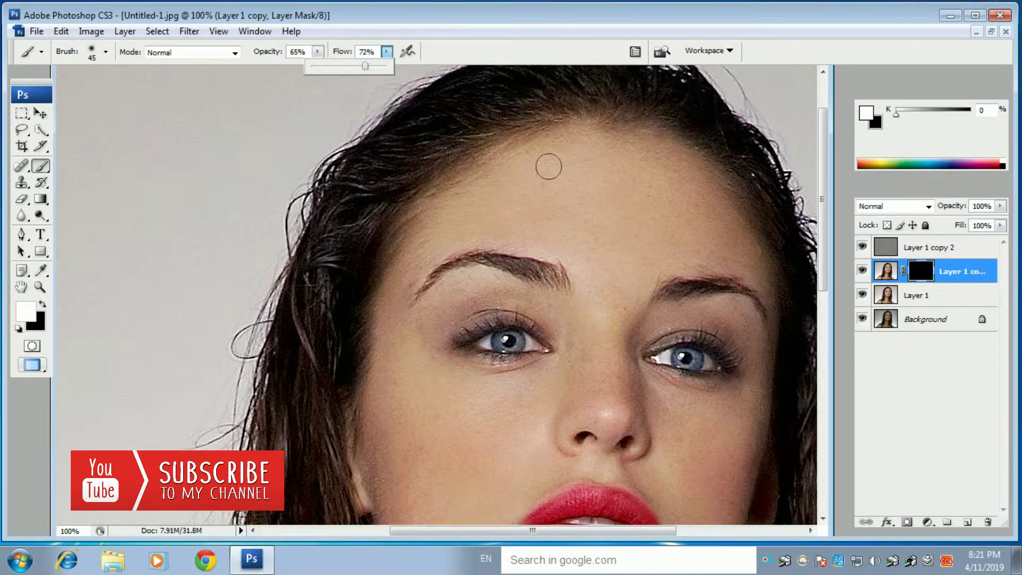
# Paint white on the Layer 1 copy mask over the forehead, temple and brow area to smooth the skin.
pyautogui.moveTo(554, 143)
pyautogui.mouseDown()
pyautogui.moveTo(491, 164)
pyautogui.moveTo(497, 153)
pyautogui.moveTo(448, 186)
pyautogui.moveTo(518, 172)
pyautogui.moveTo(499, 190)
pyautogui.moveTo(556, 173)
pyautogui.moveTo(591, 156)
pyautogui.moveTo(576, 132)
pyautogui.moveTo(543, 153)
pyautogui.moveTo(639, 188)
pyautogui.moveTo(597, 153)
pyautogui.moveTo(632, 148)
pyautogui.moveTo(625, 144)
pyautogui.moveTo(667, 165)
pyautogui.moveTo(633, 140)
pyautogui.moveTo(662, 149)
pyautogui.moveTo(662, 170)
pyautogui.moveTo(606, 172)
pyautogui.moveTo(630, 183)
pyautogui.moveTo(580, 194)
pyautogui.moveTo(560, 223)
pyautogui.moveTo(581, 183)
pyautogui.moveTo(534, 183)
pyautogui.moveTo(527, 213)
pyautogui.moveTo(490, 212)
pyautogui.moveTo(577, 189)
pyautogui.moveTo(580, 177)
pyautogui.moveTo(535, 210)
pyautogui.mouseUp()
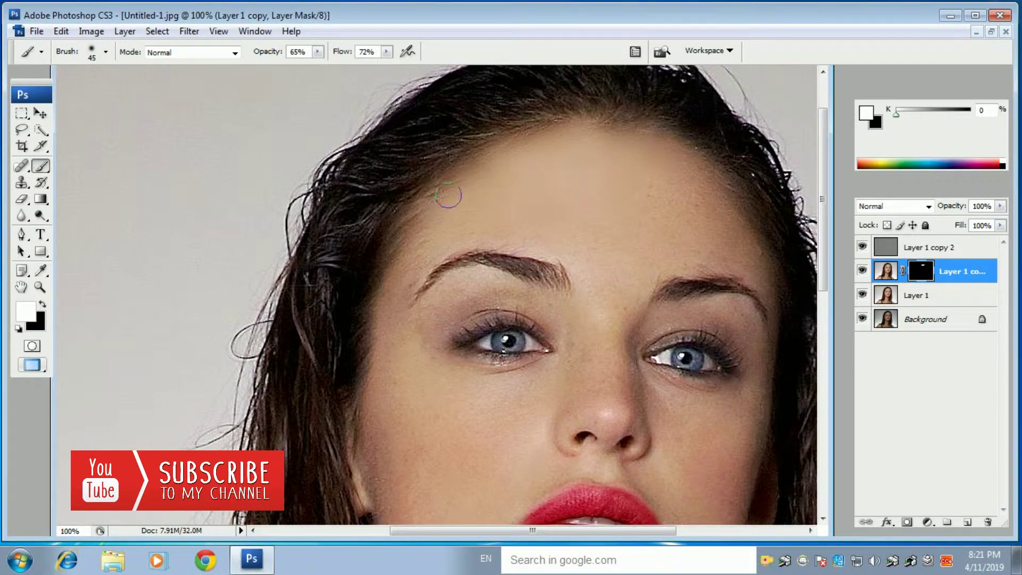
pyautogui.moveTo(415, 205)
pyautogui.mouseDown()
pyautogui.moveTo(398, 247)
pyautogui.moveTo(439, 237)
pyautogui.moveTo(414, 248)
pyautogui.mouseUp()
pyautogui.moveTo(418, 255)
pyautogui.mouseDown()
pyautogui.moveTo(403, 285)
pyautogui.moveTo(402, 264)
pyautogui.moveTo(392, 280)
pyautogui.moveTo(394, 251)
pyautogui.moveTo(378, 310)
pyautogui.moveTo(383, 302)
pyautogui.moveTo(397, 346)
pyautogui.mouseUp()
pyautogui.moveTo(639, 201)
pyautogui.mouseDown()
pyautogui.moveTo(710, 197)
pyautogui.moveTo(630, 194)
pyautogui.moveTo(673, 172)
pyautogui.moveTo(703, 174)
pyautogui.moveTo(705, 199)
pyautogui.moveTo(659, 172)
pyautogui.moveTo(675, 213)
pyautogui.moveTo(680, 203)
pyautogui.moveTo(718, 213)
pyautogui.moveTo(707, 178)
pyautogui.moveTo(768, 283)
pyautogui.moveTo(756, 266)
pyautogui.moveTo(699, 254)
pyautogui.moveTo(707, 245)
pyautogui.moveTo(691, 245)
pyautogui.moveTo(713, 222)
pyautogui.moveTo(684, 204)
pyautogui.moveTo(674, 225)
pyautogui.moveTo(695, 215)
pyautogui.moveTo(680, 240)
pyautogui.moveTo(695, 167)
pyautogui.moveTo(622, 228)
pyautogui.moveTo(609, 193)
pyautogui.moveTo(618, 275)
pyautogui.moveTo(674, 259)
pyautogui.moveTo(633, 271)
pyautogui.moveTo(577, 322)
pyautogui.moveTo(615, 230)
pyautogui.moveTo(603, 294)
pyautogui.moveTo(648, 240)
pyautogui.moveTo(592, 277)
pyautogui.moveTo(617, 233)
pyautogui.moveTo(578, 268)
pyautogui.moveTo(596, 283)
pyautogui.moveTo(591, 332)
pyautogui.moveTo(614, 260)
pyautogui.moveTo(638, 250)
pyautogui.moveTo(612, 349)
pyautogui.moveTo(632, 307)
pyautogui.moveTo(634, 289)
pyautogui.moveTo(605, 349)
pyautogui.moveTo(625, 306)
pyautogui.moveTo(615, 356)
pyautogui.moveTo(603, 325)
pyautogui.moveTo(594, 367)
pyautogui.moveTo(590, 340)
pyautogui.moveTo(582, 367)
pyautogui.moveTo(573, 355)
pyautogui.moveTo(625, 365)
pyautogui.moveTo(641, 303)
pyautogui.moveTo(622, 345)
pyautogui.moveTo(635, 319)
pyautogui.moveTo(634, 392)
pyautogui.moveTo(610, 367)
pyautogui.moveTo(596, 397)
pyautogui.moveTo(586, 346)
pyautogui.moveTo(564, 337)
pyautogui.moveTo(561, 372)
pyautogui.moveTo(581, 388)
pyautogui.moveTo(536, 443)
pyautogui.moveTo(574, 434)
pyautogui.moveTo(580, 415)
pyautogui.moveTo(602, 422)
pyautogui.moveTo(644, 404)
pyautogui.moveTo(483, 368)
pyautogui.moveTo(537, 347)
pyautogui.moveTo(554, 312)
pyautogui.moveTo(538, 293)
pyautogui.moveTo(496, 290)
pyautogui.mouseUp()
pyautogui.moveTo(469, 285)
pyautogui.mouseDown()
pyautogui.moveTo(463, 276)
pyautogui.moveTo(444, 303)
pyautogui.mouseUp()
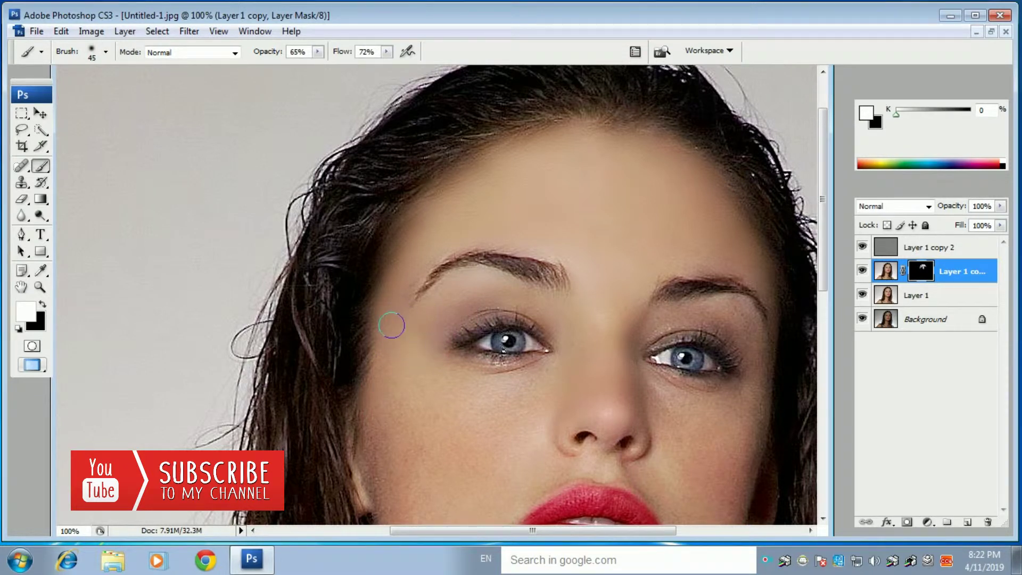
# Enlarge the brush to 60 px and paint white on the mask over both cheeks.
pyautogui.moveTo(404, 378); pyautogui.dragTo(408, 410)
pyautogui.press(']')
pyautogui.press(']')
pyautogui.moveTo(408, 366)
pyautogui.mouseDown()
pyautogui.moveTo(411, 399)
pyautogui.moveTo(384, 403)
pyautogui.moveTo(384, 362)
pyautogui.mouseUp()
pyautogui.moveTo(377, 402); pyautogui.dragTo(377, 430)
pyautogui.moveTo(402, 496)
pyautogui.mouseDown()
pyautogui.moveTo(406, 434)
pyautogui.moveTo(415, 475)
pyautogui.moveTo(422, 378)
pyautogui.moveTo(432, 371)
pyautogui.moveTo(486, 383)
pyautogui.moveTo(538, 369)
pyautogui.moveTo(503, 426)
pyautogui.moveTo(479, 431)
pyautogui.moveTo(475, 392)
pyautogui.moveTo(427, 420)
pyautogui.moveTo(453, 471)
pyautogui.moveTo(430, 461)
pyautogui.moveTo(529, 417)
pyautogui.moveTo(500, 488)
pyautogui.moveTo(456, 475)
pyautogui.moveTo(463, 424)
pyautogui.moveTo(477, 447)
pyautogui.moveTo(542, 288)
pyautogui.mouseUp()
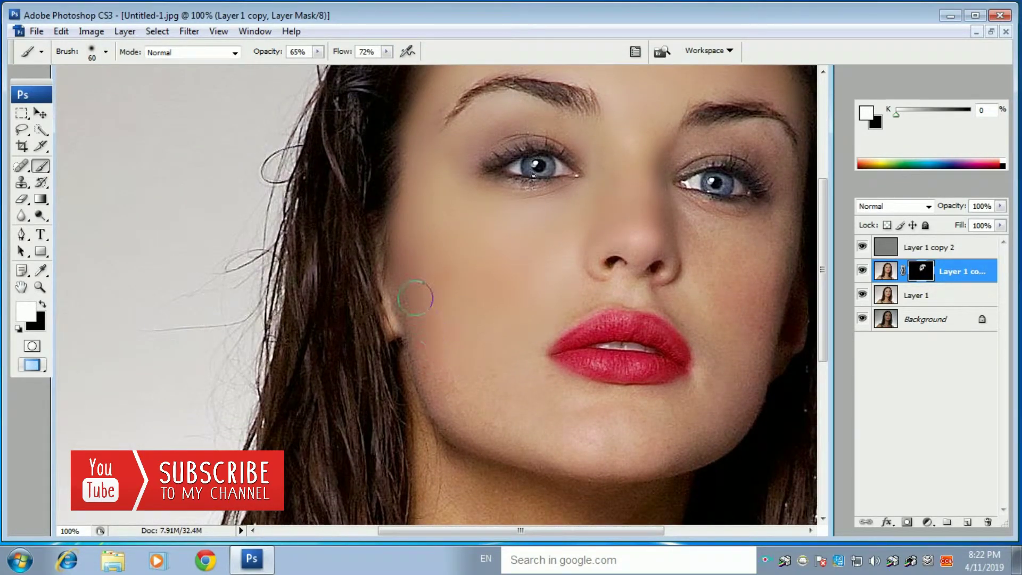
pyautogui.moveTo(401, 302)
pyautogui.mouseDown()
pyautogui.moveTo(425, 372)
pyautogui.moveTo(417, 359)
pyautogui.moveTo(452, 415)
pyautogui.moveTo(433, 350)
pyautogui.moveTo(477, 392)
pyautogui.moveTo(469, 407)
pyautogui.moveTo(448, 384)
pyautogui.moveTo(446, 418)
pyautogui.moveTo(480, 436)
pyautogui.moveTo(468, 429)
pyautogui.moveTo(523, 436)
pyautogui.moveTo(482, 419)
pyautogui.moveTo(530, 427)
pyautogui.moveTo(483, 379)
pyautogui.moveTo(489, 352)
pyautogui.moveTo(530, 375)
pyautogui.moveTo(526, 366)
pyautogui.moveTo(517, 359)
pyautogui.moveTo(575, 408)
pyautogui.moveTo(552, 383)
pyautogui.moveTo(486, 371)
pyautogui.moveTo(586, 296)
pyautogui.moveTo(587, 284)
pyautogui.moveTo(548, 285)
pyautogui.moveTo(567, 240)
pyautogui.moveTo(490, 272)
pyautogui.moveTo(628, 217)
pyautogui.moveTo(666, 235)
pyautogui.moveTo(673, 198)
pyautogui.moveTo(694, 241)
pyautogui.moveTo(687, 214)
pyautogui.moveTo(774, 223)
pyautogui.moveTo(710, 256)
pyautogui.moveTo(701, 222)
pyautogui.moveTo(695, 253)
pyautogui.moveTo(718, 309)
pyautogui.moveTo(742, 282)
pyautogui.mouseUp()
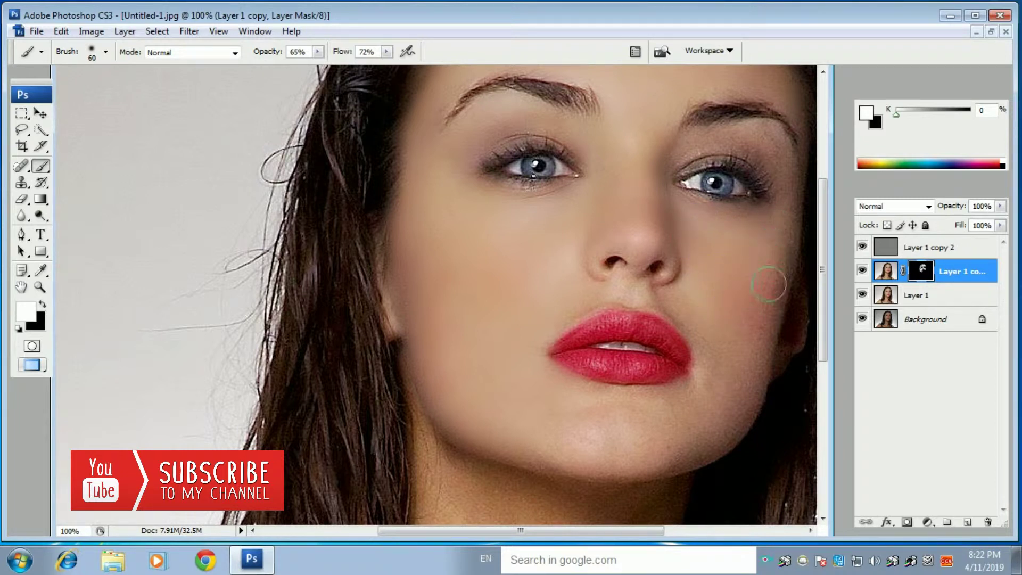
# Paint white on the mask around the mouth corner, chin and jawline.
pyautogui.moveTo(781, 240)
pyautogui.mouseDown()
pyautogui.moveTo(756, 335)
pyautogui.moveTo(671, 246)
pyautogui.mouseUp()
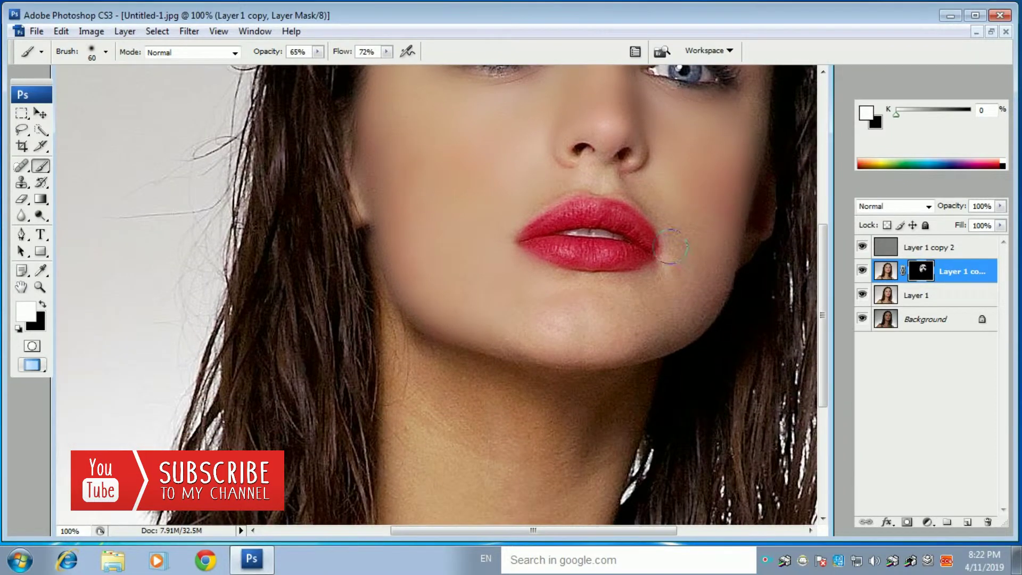
pyautogui.moveTo(718, 245)
pyautogui.mouseDown()
pyautogui.moveTo(710, 281)
pyautogui.moveTo(730, 243)
pyautogui.moveTo(719, 281)
pyautogui.moveTo(660, 350)
pyautogui.moveTo(656, 320)
pyautogui.mouseUp()
pyautogui.moveTo(661, 280)
pyautogui.mouseDown()
pyautogui.moveTo(588, 297)
pyautogui.moveTo(619, 287)
pyautogui.moveTo(533, 334)
pyautogui.moveTo(490, 321)
pyautogui.mouseUp()
pyautogui.moveTo(598, 331)
pyautogui.mouseDown()
pyautogui.moveTo(466, 322)
pyautogui.moveTo(515, 301)
pyautogui.moveTo(479, 332)
pyautogui.moveTo(519, 347)
pyautogui.moveTo(591, 351)
pyautogui.moveTo(557, 354)
pyautogui.moveTo(607, 347)
pyautogui.moveTo(615, 323)
pyautogui.moveTo(649, 322)
pyautogui.moveTo(538, 311)
pyautogui.moveTo(512, 274)
pyautogui.moveTo(511, 184)
pyautogui.moveTo(624, 244)
pyautogui.moveTo(580, 309)
pyautogui.moveTo(602, 254)
pyautogui.moveTo(584, 248)
pyautogui.moveTo(538, 272)
pyautogui.moveTo(567, 241)
pyautogui.moveTo(513, 257)
pyautogui.mouseUp()
# Paint white on the mask under the chin and down the upper neck.
pyautogui.moveTo(608, 254)
pyautogui.mouseDown()
pyautogui.moveTo(538, 302)
pyautogui.moveTo(572, 288)
pyautogui.mouseUp()
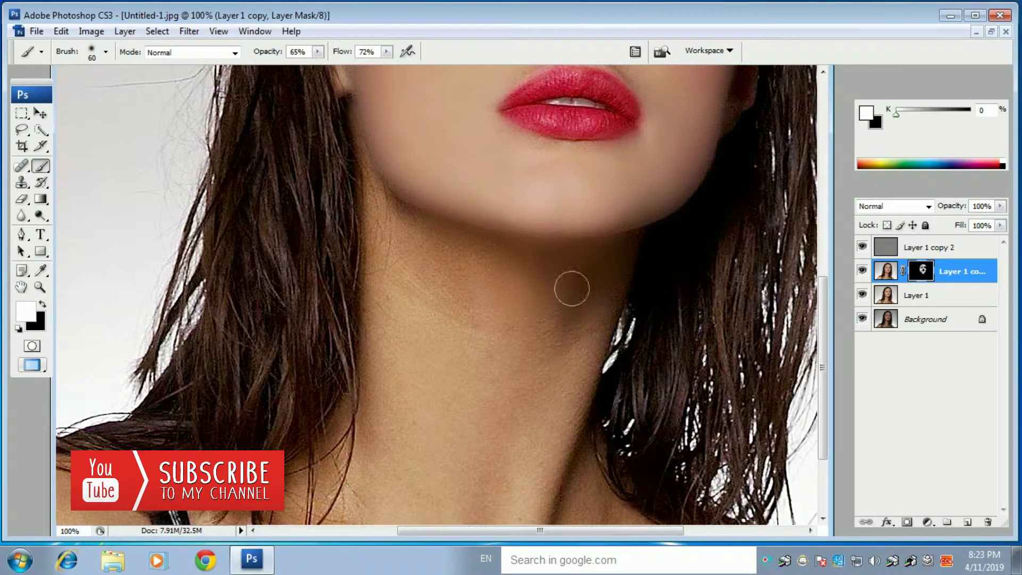
pyautogui.moveTo(558, 373)
pyautogui.mouseDown()
pyautogui.moveTo(602, 290)
pyautogui.moveTo(572, 318)
pyautogui.moveTo(507, 298)
pyautogui.mouseUp()
pyautogui.moveTo(494, 251); pyautogui.dragTo(444, 266)
pyautogui.moveTo(415, 216)
pyautogui.mouseDown()
pyautogui.moveTo(411, 193)
pyautogui.moveTo(388, 210)
pyautogui.moveTo(372, 159)
pyautogui.moveTo(365, 179)
pyautogui.moveTo(358, 114)
pyautogui.moveTo(375, 190)
pyautogui.mouseUp()
pyautogui.moveTo(389, 227)
pyautogui.mouseDown()
pyautogui.moveTo(379, 305)
pyautogui.moveTo(411, 320)
pyautogui.moveTo(401, 245)
pyautogui.moveTo(430, 306)
pyautogui.moveTo(432, 259)
pyautogui.moveTo(429, 308)
pyautogui.moveTo(422, 268)
pyautogui.moveTo(439, 324)
pyautogui.moveTo(452, 259)
pyautogui.moveTo(474, 417)
pyautogui.mouseUp()
pyautogui.moveTo(511, 331); pyautogui.dragTo(481, 429)
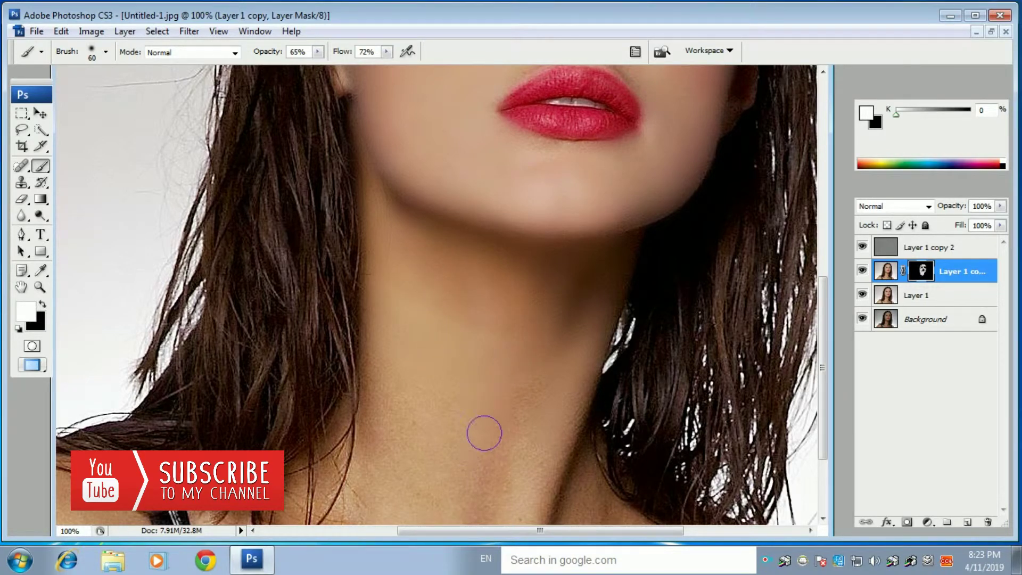
# Paint white on the mask over the lower neck and the base of the throat.
pyautogui.scroll(-4, 465, 401)
pyautogui.moveTo(538, 311)
pyautogui.mouseDown()
pyautogui.moveTo(496, 394)
pyautogui.moveTo(488, 289)
pyautogui.moveTo(429, 335)
pyautogui.moveTo(450, 270)
pyautogui.moveTo(434, 338)
pyautogui.moveTo(406, 210)
pyautogui.moveTo(391, 199)
pyautogui.moveTo(381, 399)
pyautogui.moveTo(417, 410)
pyautogui.moveTo(430, 371)
pyautogui.moveTo(468, 390)
pyautogui.moveTo(481, 431)
pyautogui.moveTo(617, 239)
pyautogui.moveTo(578, 352)
pyautogui.mouseUp()
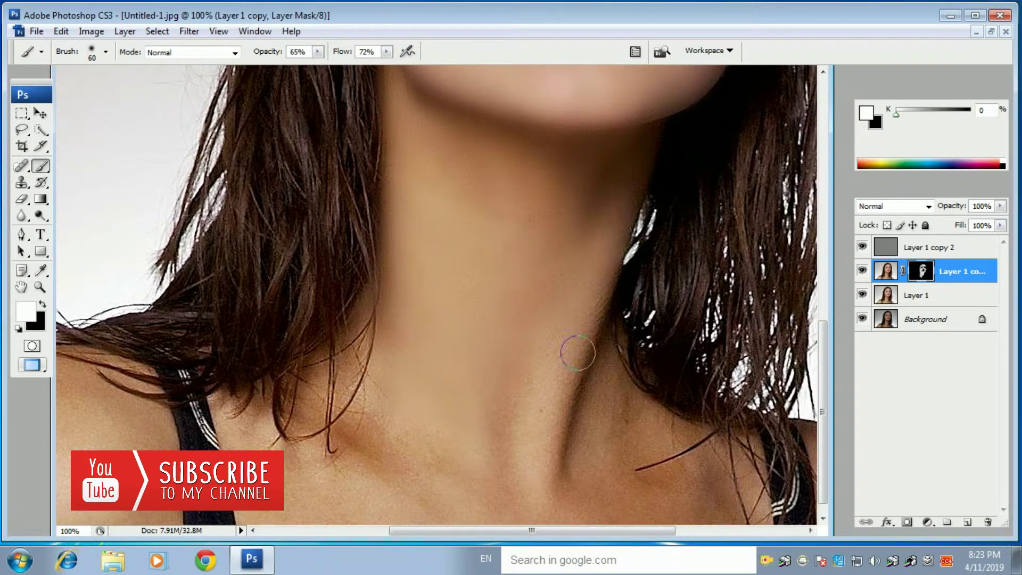
pyautogui.moveTo(543, 403)
pyautogui.mouseDown()
pyautogui.moveTo(527, 372)
pyautogui.moveTo(497, 415)
pyautogui.moveTo(507, 395)
pyautogui.moveTo(525, 438)
pyautogui.moveTo(521, 418)
pyautogui.mouseUp()
pyautogui.scroll(-1, 516, 346)
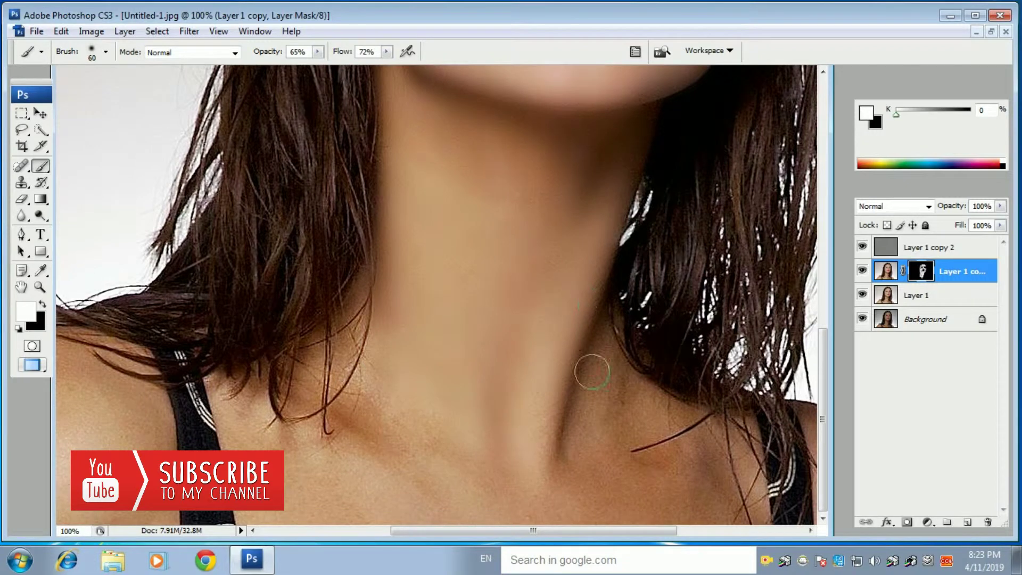
pyautogui.moveTo(596, 337)
pyautogui.mouseDown()
pyautogui.moveTo(626, 364)
pyautogui.moveTo(594, 426)
pyautogui.moveTo(581, 385)
pyautogui.moveTo(569, 392)
pyautogui.moveTo(542, 463)
pyautogui.moveTo(547, 396)
pyautogui.moveTo(579, 471)
pyautogui.moveTo(575, 409)
pyautogui.moveTo(612, 403)
pyautogui.moveTo(603, 377)
pyautogui.moveTo(675, 436)
pyautogui.moveTo(617, 398)
pyautogui.moveTo(747, 441)
pyautogui.moveTo(701, 433)
pyautogui.moveTo(641, 477)
pyautogui.mouseUp()
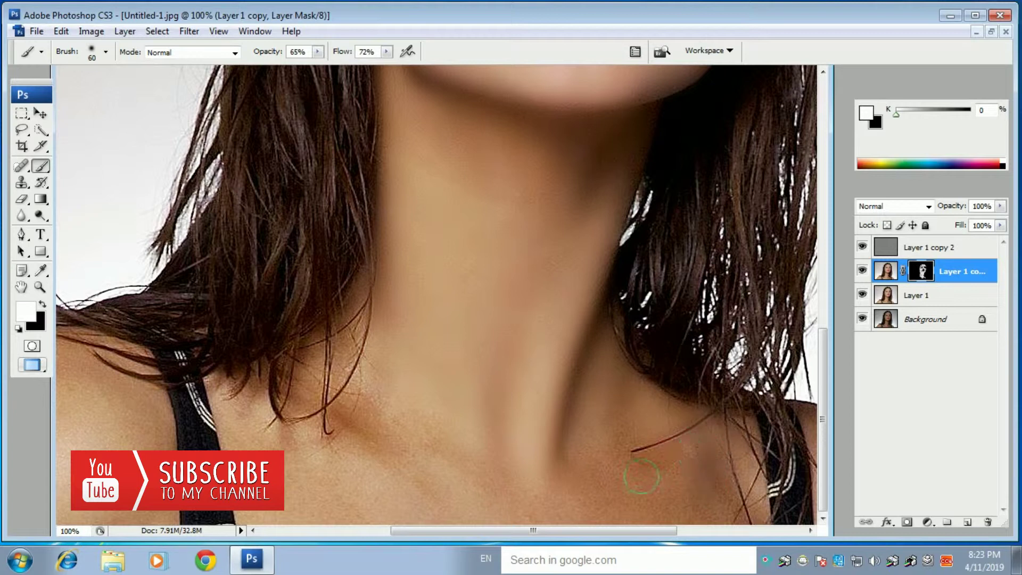
# Paint white on the mask over the collarbones, upper chest and shoulders.
pyautogui.hscroll(-2, 479, 417)
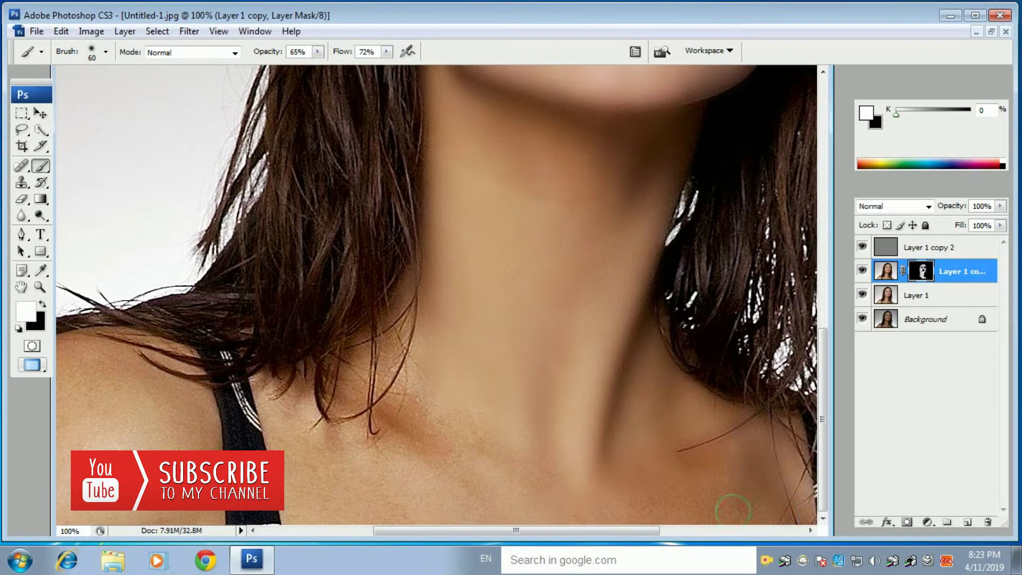
pyautogui.moveTo(554, 486)
pyautogui.mouseDown()
pyautogui.moveTo(493, 529)
pyautogui.moveTo(520, 456)
pyautogui.mouseUp()
pyautogui.moveTo(426, 457)
pyautogui.mouseDown()
pyautogui.moveTo(452, 457)
pyautogui.moveTo(472, 400)
pyautogui.moveTo(369, 440)
pyautogui.moveTo(420, 371)
pyautogui.moveTo(423, 331)
pyautogui.moveTo(400, 317)
pyautogui.moveTo(354, 341)
pyautogui.moveTo(299, 420)
pyautogui.moveTo(351, 404)
pyautogui.mouseUp()
pyautogui.moveTo(355, 444)
pyautogui.mouseDown()
pyautogui.moveTo(367, 457)
pyautogui.moveTo(391, 388)
pyautogui.moveTo(388, 468)
pyautogui.moveTo(421, 489)
pyautogui.mouseUp()
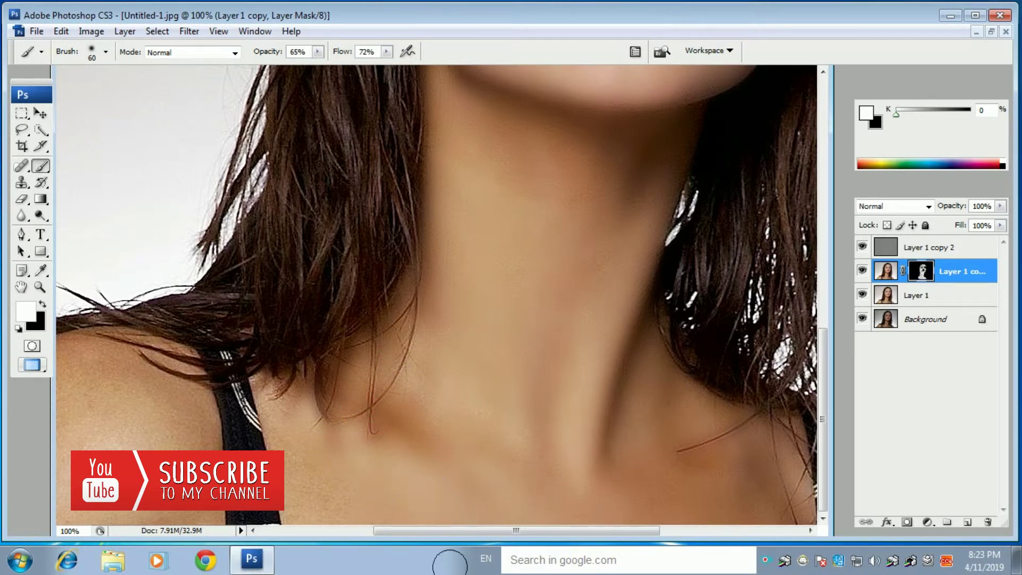
pyautogui.hotkey('ctrl', '-')
pyautogui.hotkey('ctrl', '-')
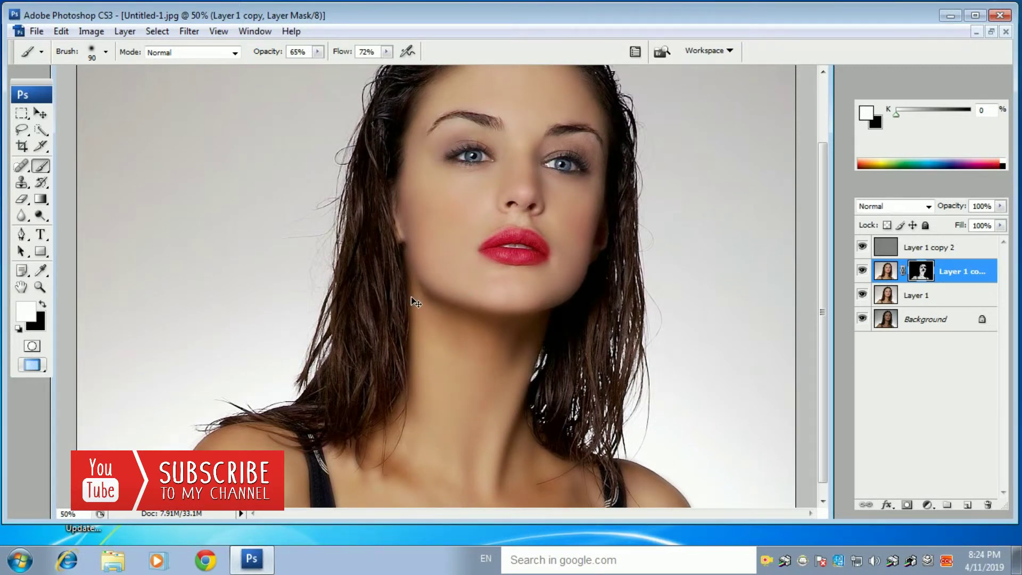
# Reduce the brush to 30 px and paint white on the mask around the lips and below the nose.
pyautogui.scroll(3, 411, 296)
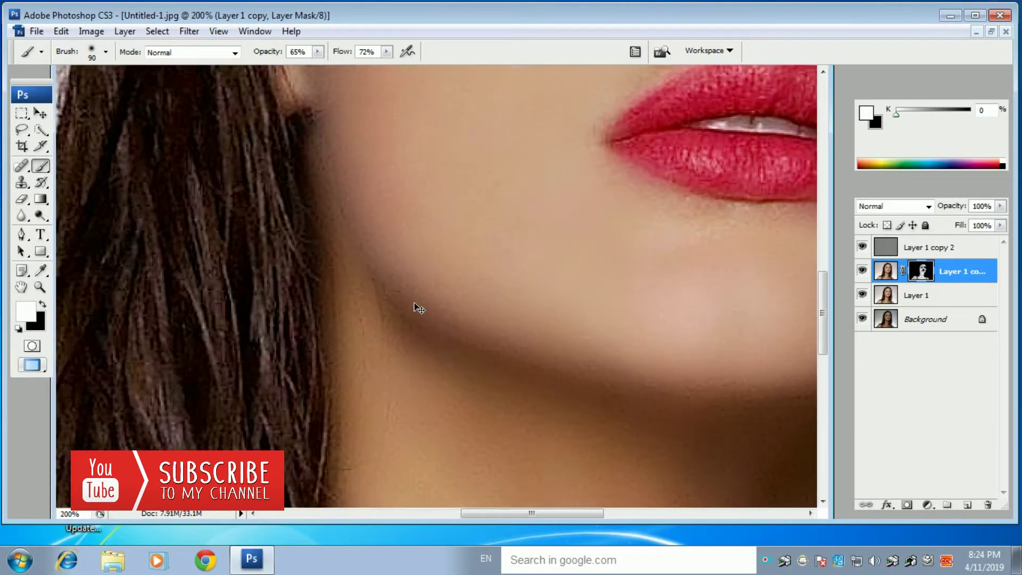
pyautogui.moveTo(528, 164); pyautogui.dragTo(363, 342)
pyautogui.press('[')
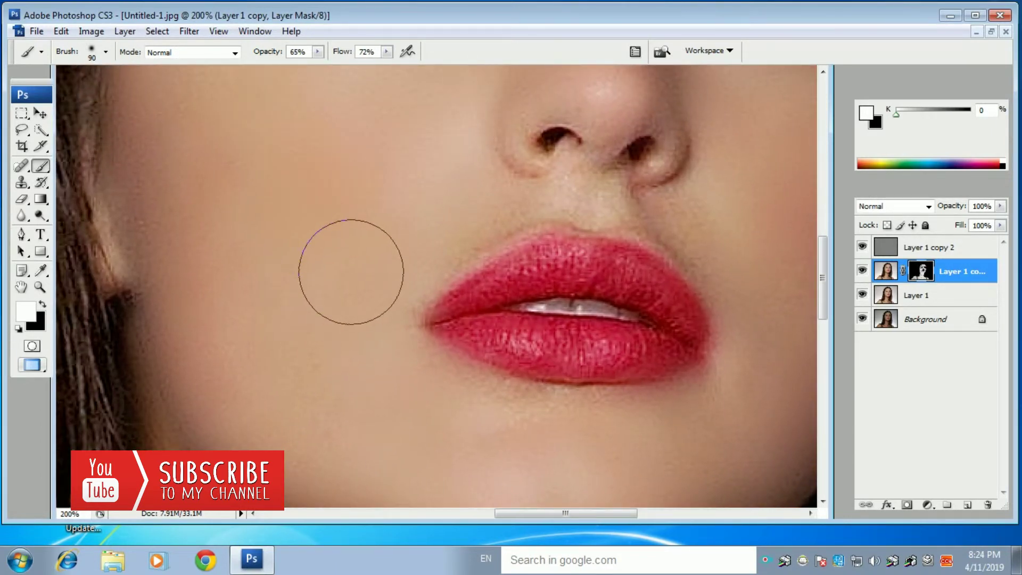
pyautogui.press('[')
pyautogui.press('[')
pyautogui.press('[')
pyautogui.press('[')
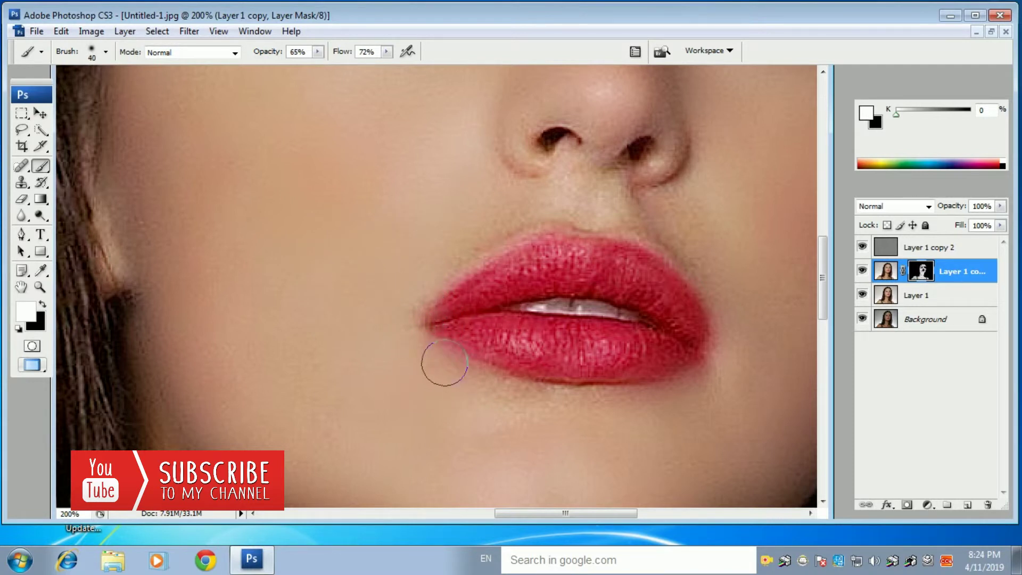
pyautogui.press('[')
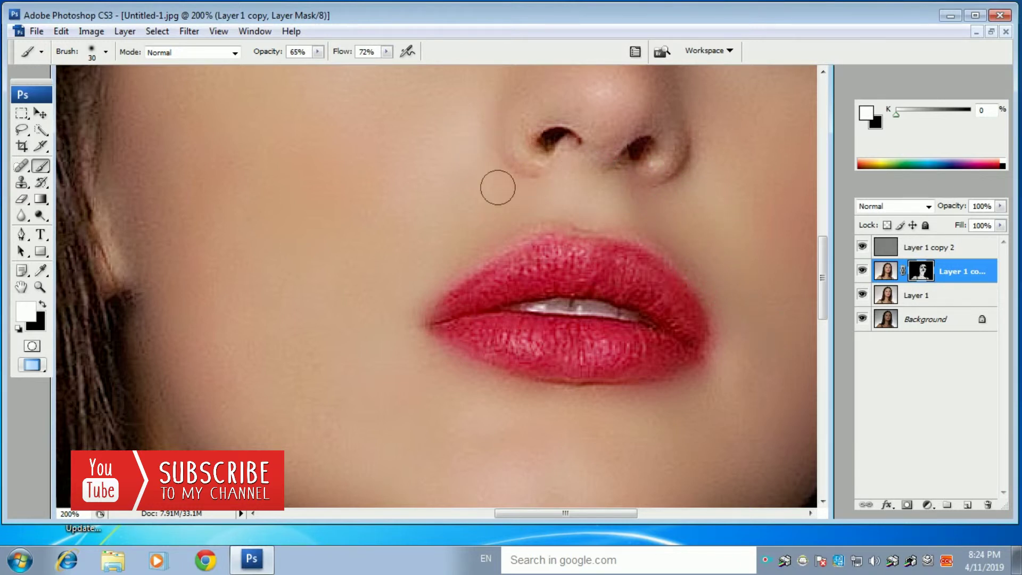
pyautogui.moveTo(645, 201); pyautogui.dragTo(662, 193)
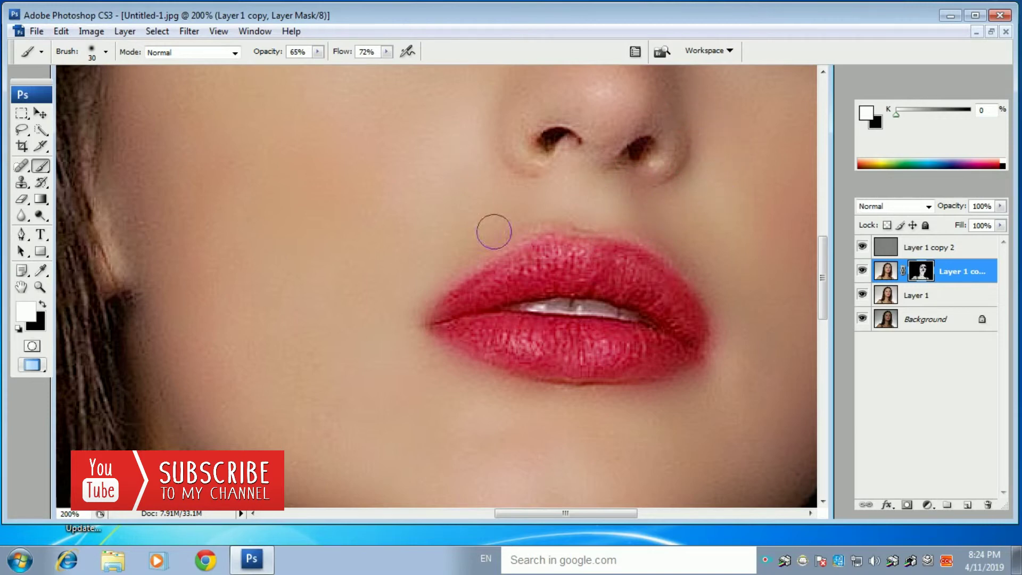
# Paint white on the mask over the nose, the upper eyelids and the skin around the eyebrows.
pyautogui.moveTo(468, 181); pyautogui.dragTo(300, 362)
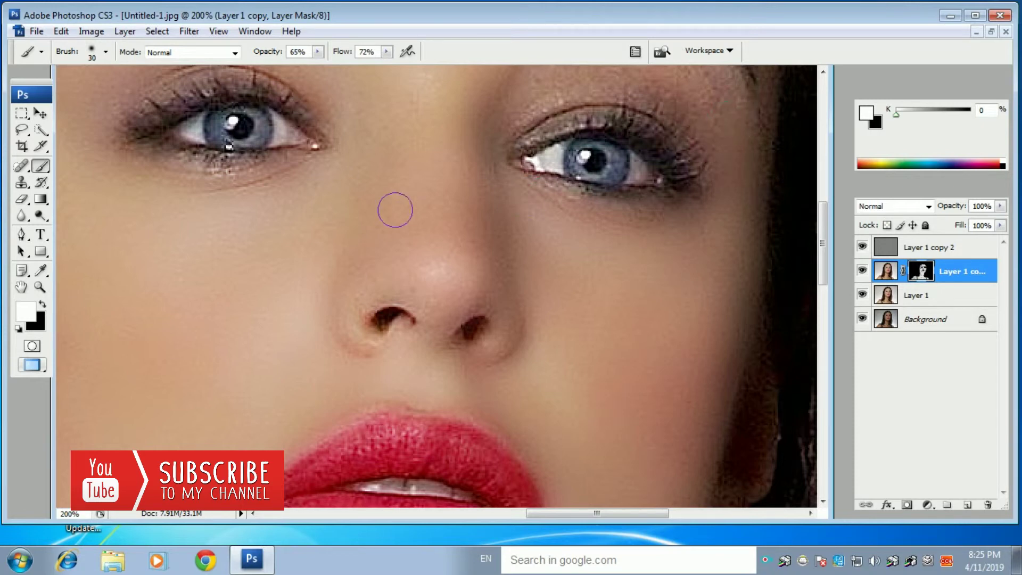
pyautogui.moveTo(447, 128); pyautogui.dragTo(397, 273)
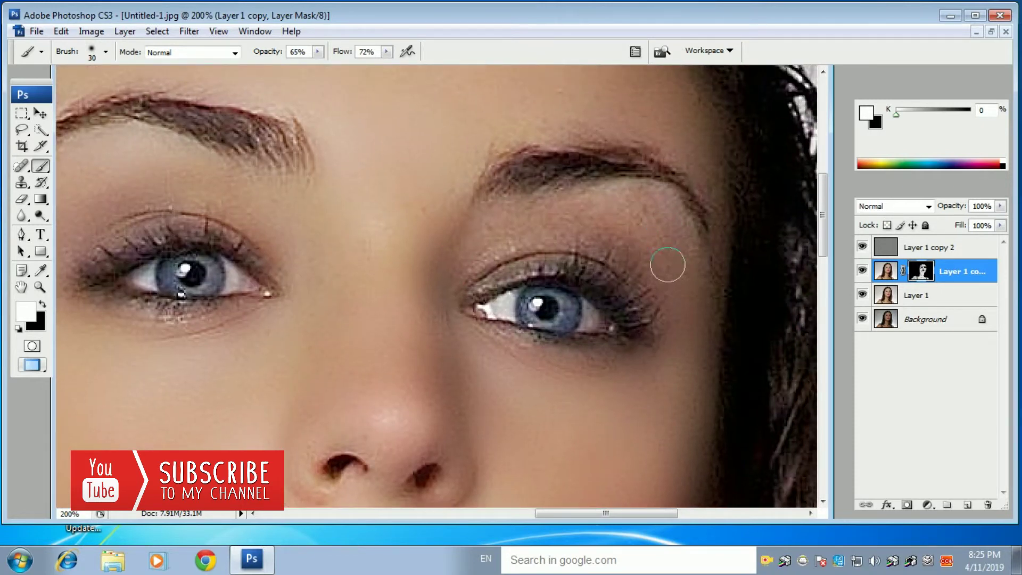
pyautogui.moveTo(621, 219)
pyautogui.mouseDown()
pyautogui.moveTo(583, 215)
pyautogui.moveTo(585, 193)
pyautogui.mouseUp()
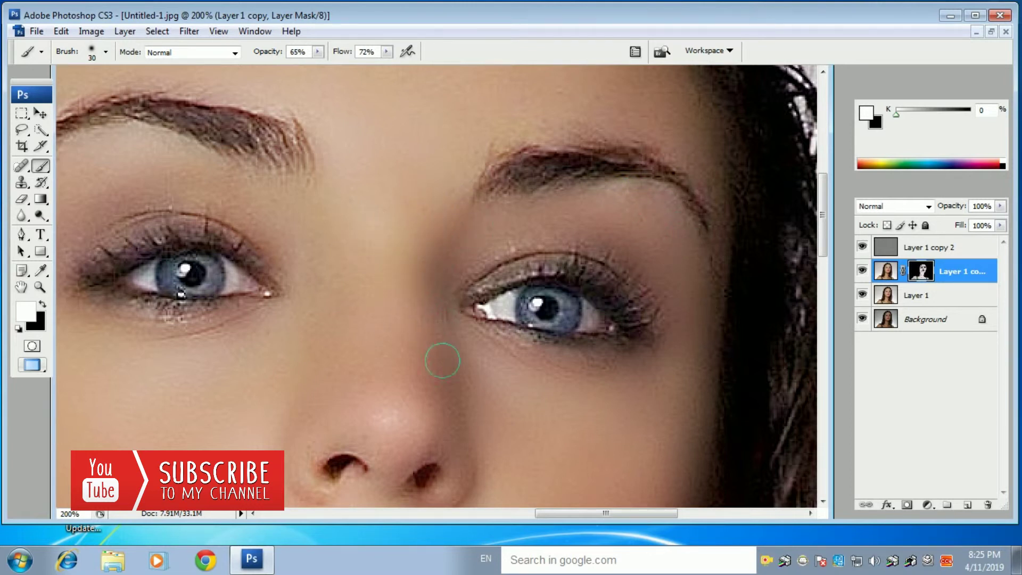
pyautogui.moveTo(328, 379); pyautogui.dragTo(473, 329)
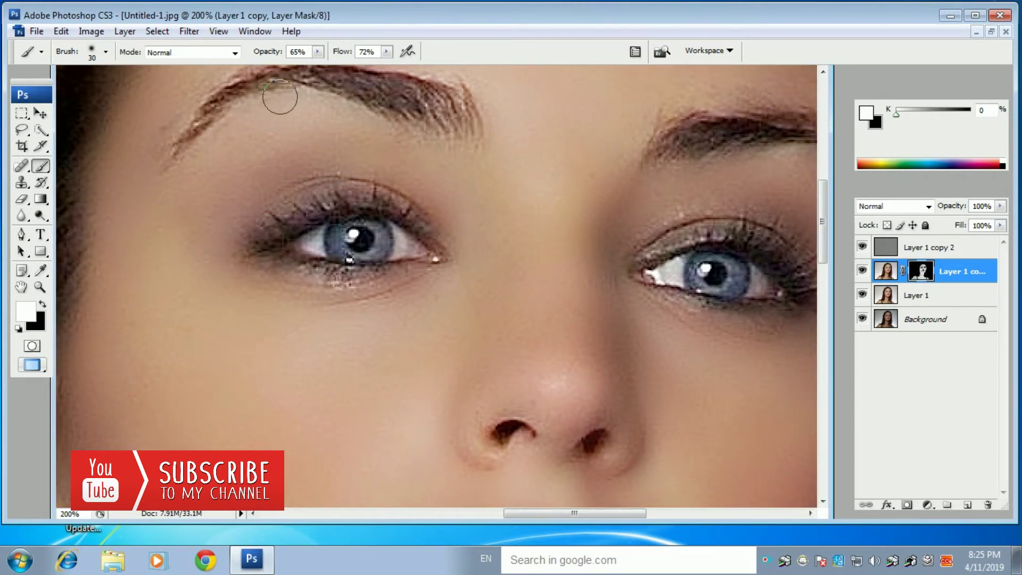
pyautogui.moveTo(507, 208)
pyautogui.mouseDown()
pyautogui.moveTo(239, 269)
pyautogui.moveTo(204, 265)
pyautogui.mouseUp()
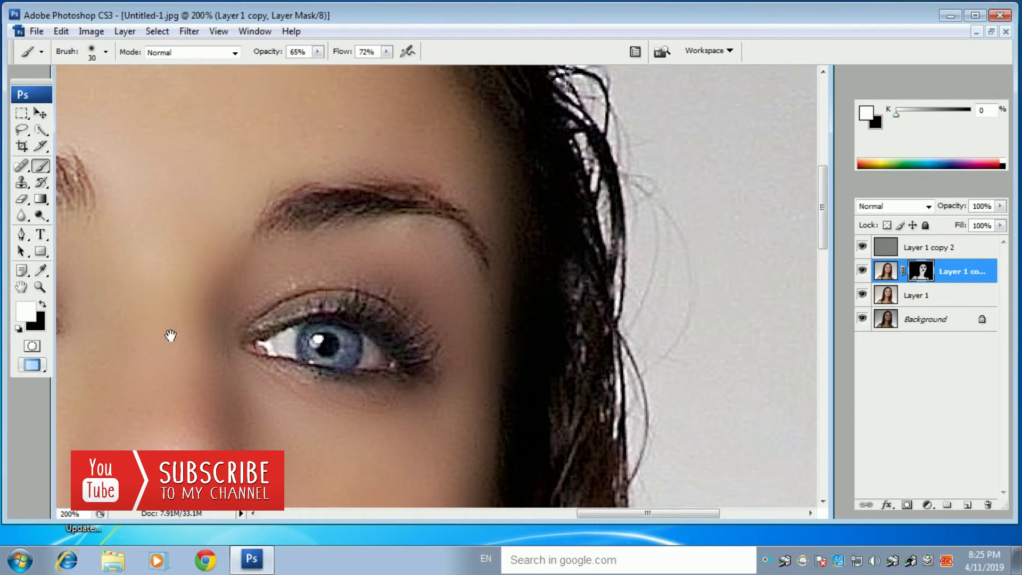
pyautogui.moveTo(170, 337); pyautogui.dragTo(390, 187)
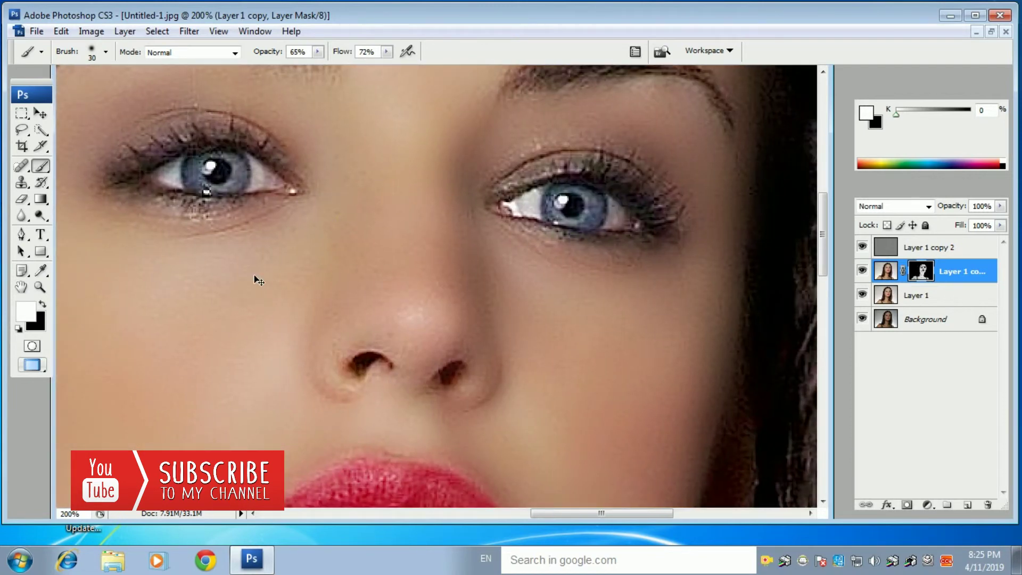
# Group Layer 1 and its two copies above the Background into a single layer group.
pyautogui.hotkey('ctrl', '-')
pyautogui.hotkey('ctrl', '-')
pyautogui.hotkey('ctrl', '-')
pyautogui.hotkey('ctrl', '-')
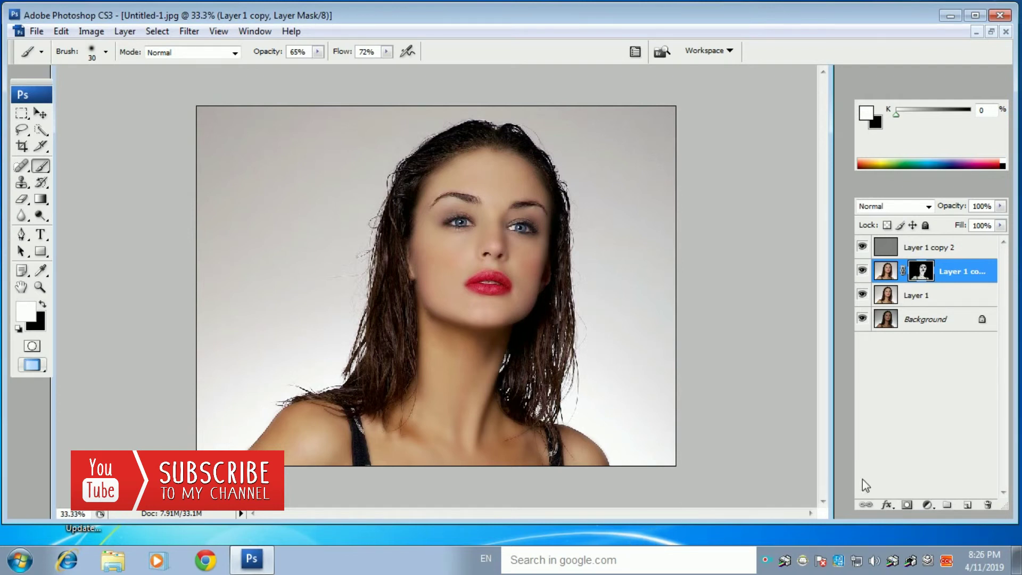
pyautogui.keyDown('shift'); pyautogui.click(942, 249); pyautogui.keyUp('shift')
pyautogui.keyDown('shift'); pyautogui.click(947, 302); pyautogui.keyUp('shift')
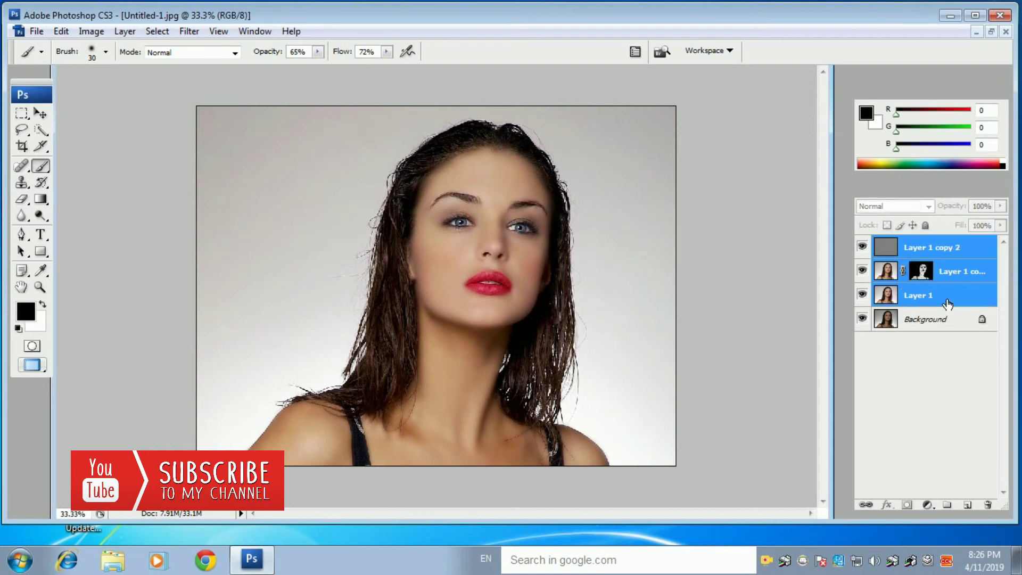
pyautogui.hotkey('ctrl', 'g')
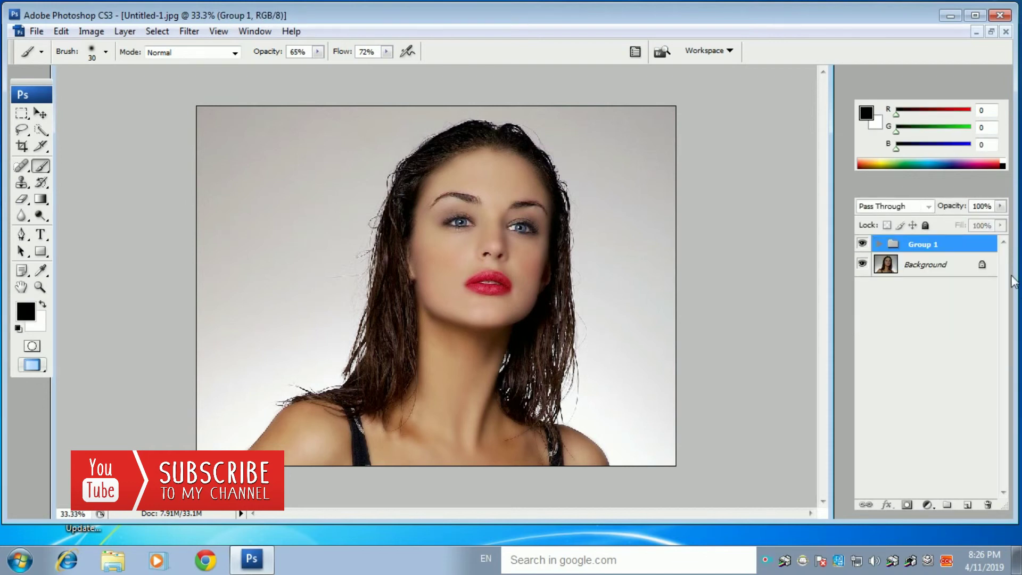
# Hide and show the retouching layer group twice to compare the portrait before and after the edits.
pyautogui.click(863, 244)
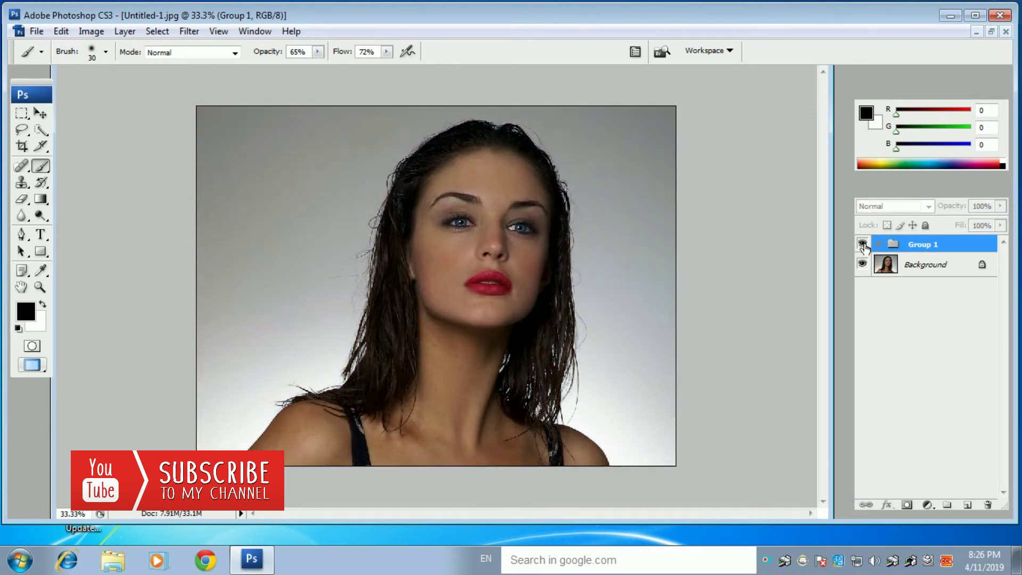
pyautogui.click(862, 244)
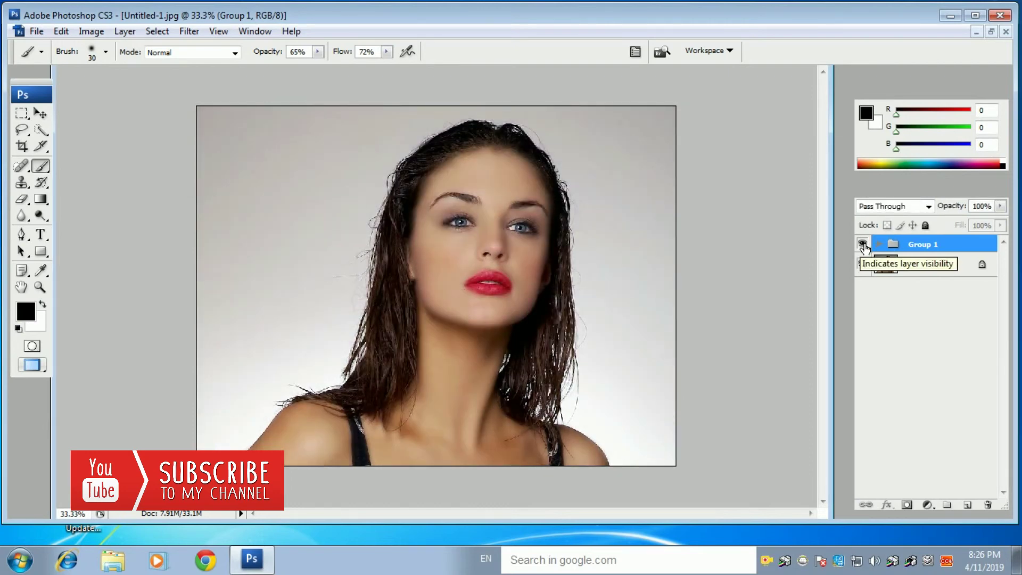
pyautogui.click(863, 245)
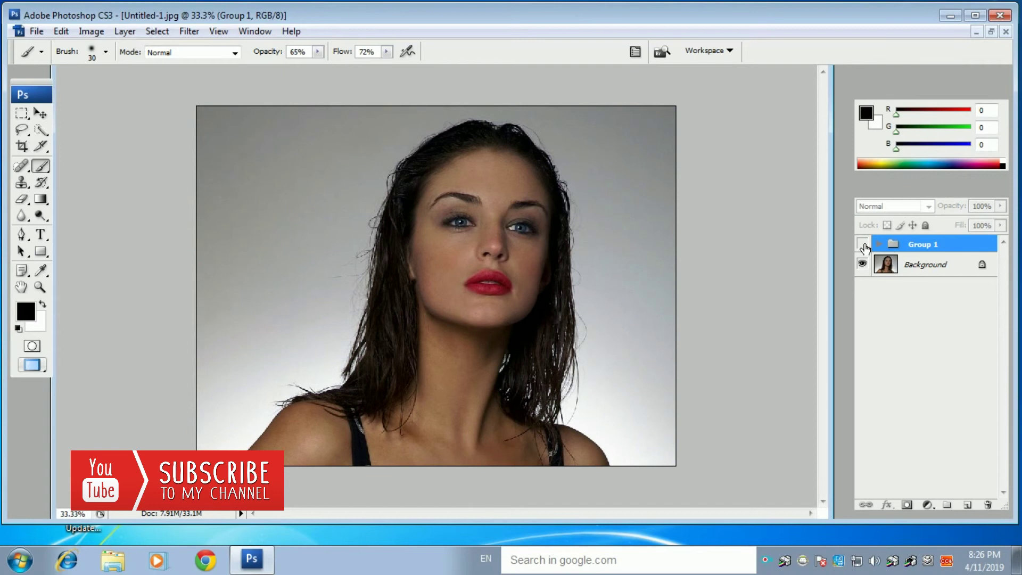
pyautogui.click(862, 244)
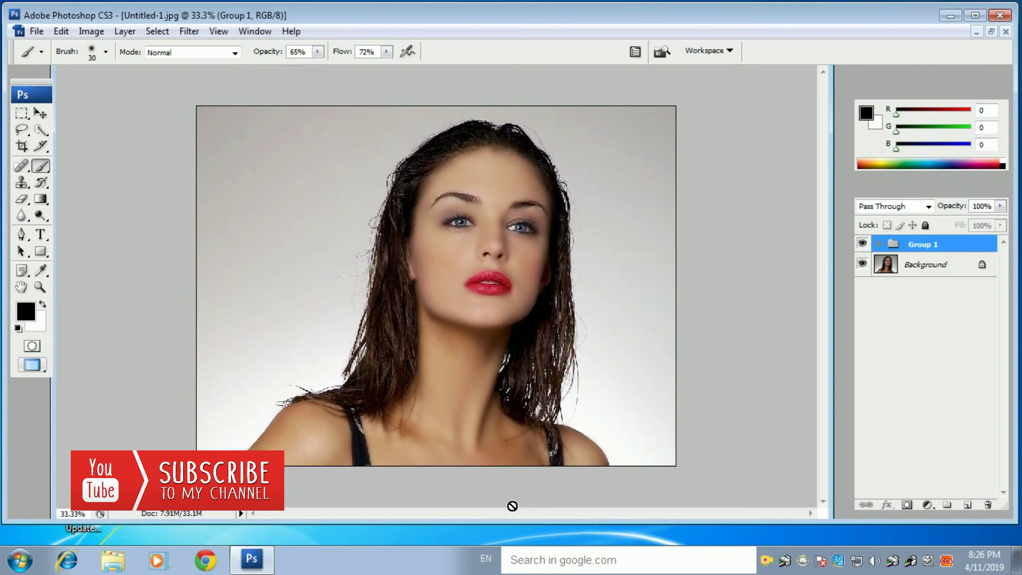
pyautogui.hotkey('ctrl', '-')
pyautogui.hotkey('ctrl', '-')
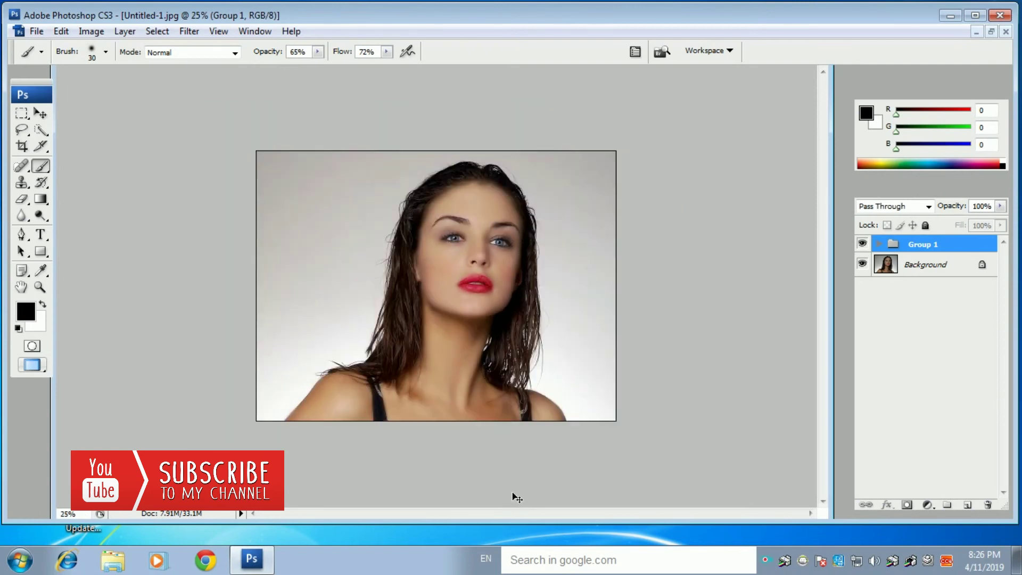
pyautogui.hotkey('ctrl', '+')
pyautogui.hotkey('ctrl', '+')
pyautogui.hotkey('ctrl', '-')
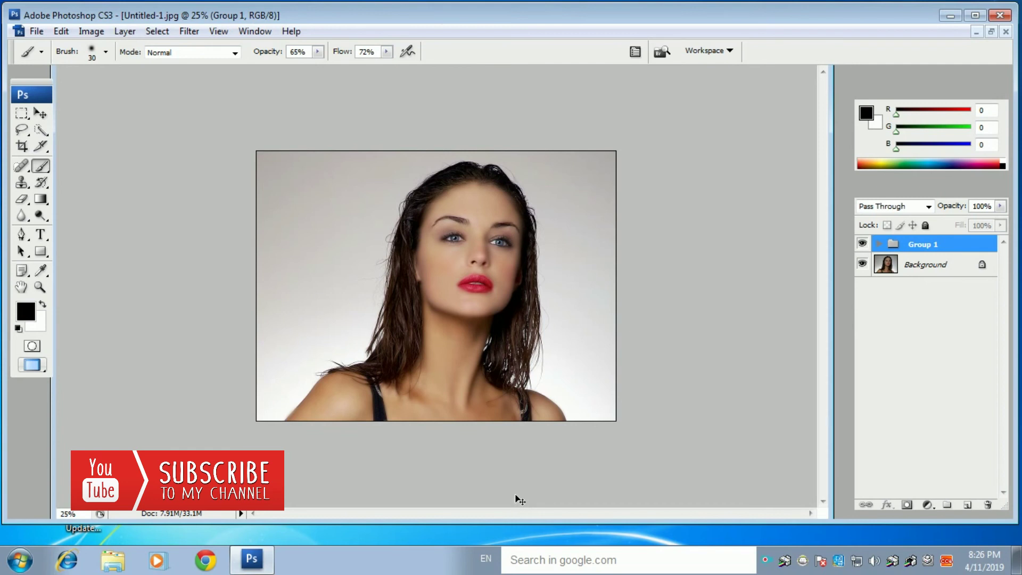